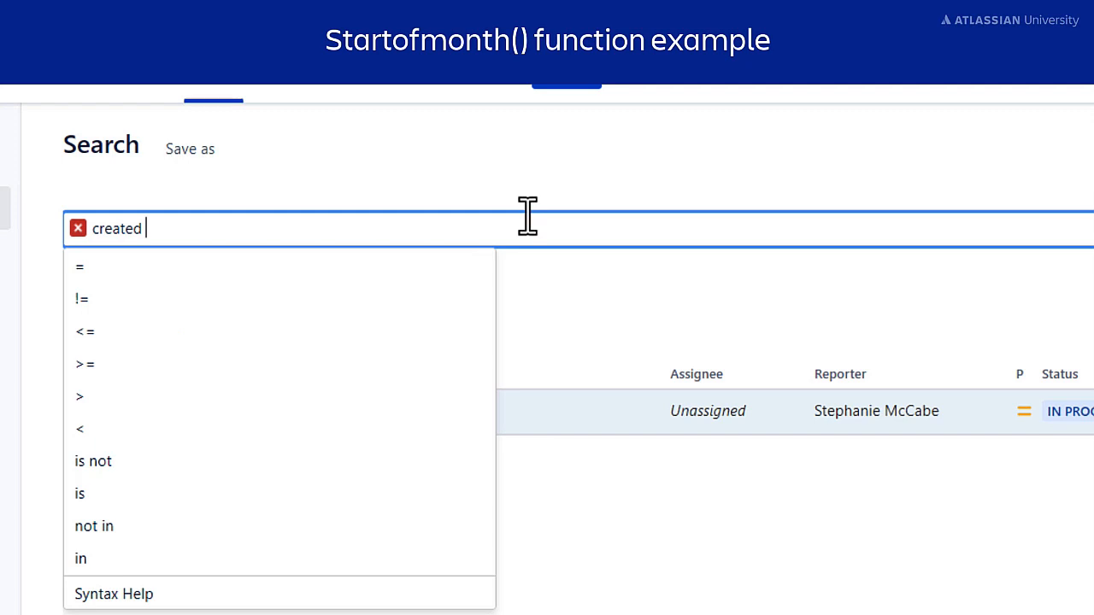
Search for issues with created < 2022-10-01, returning 32 issues
left_click(290, 428)
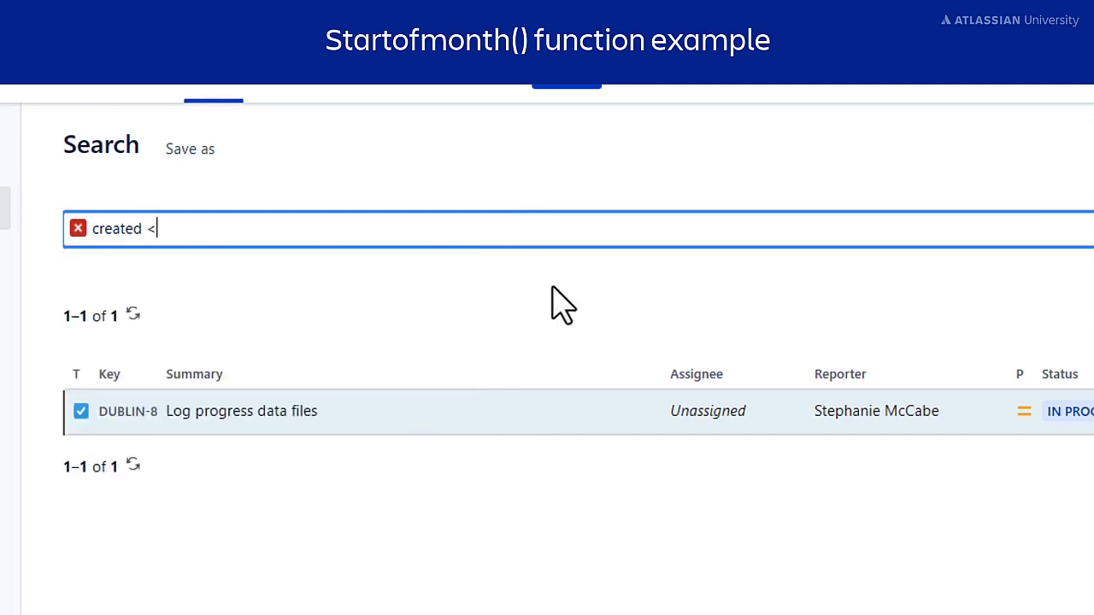
type("2022-")
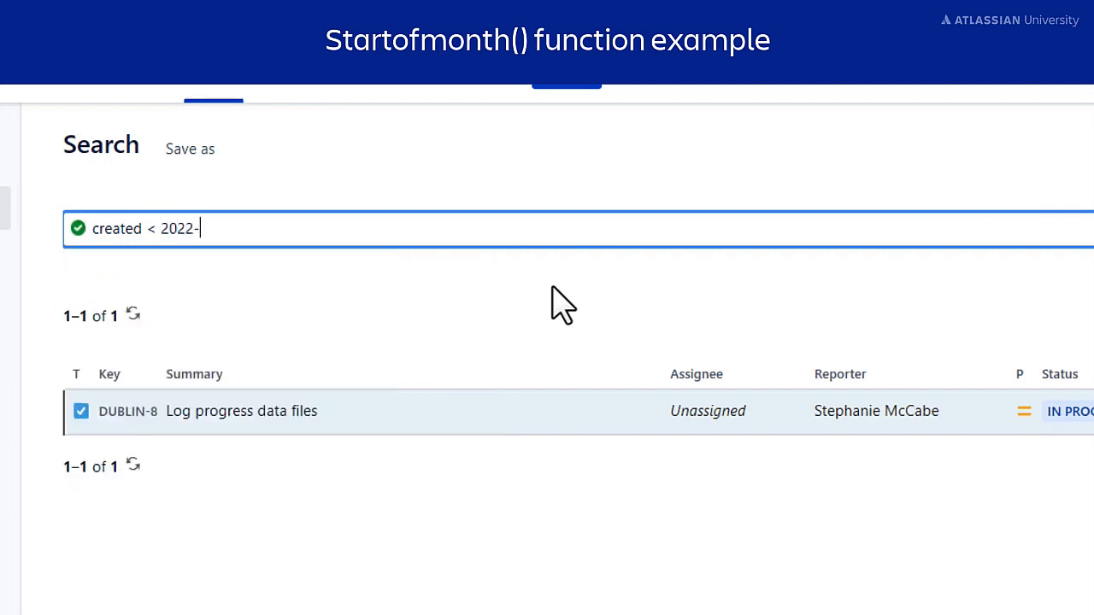
type("10-01")
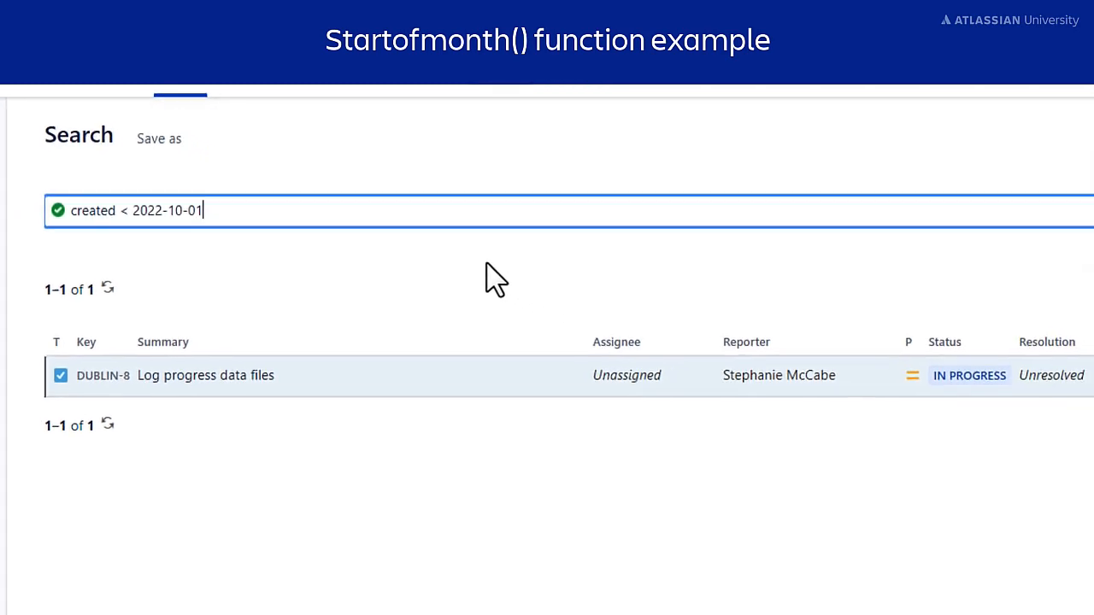
left_click(1045, 192)
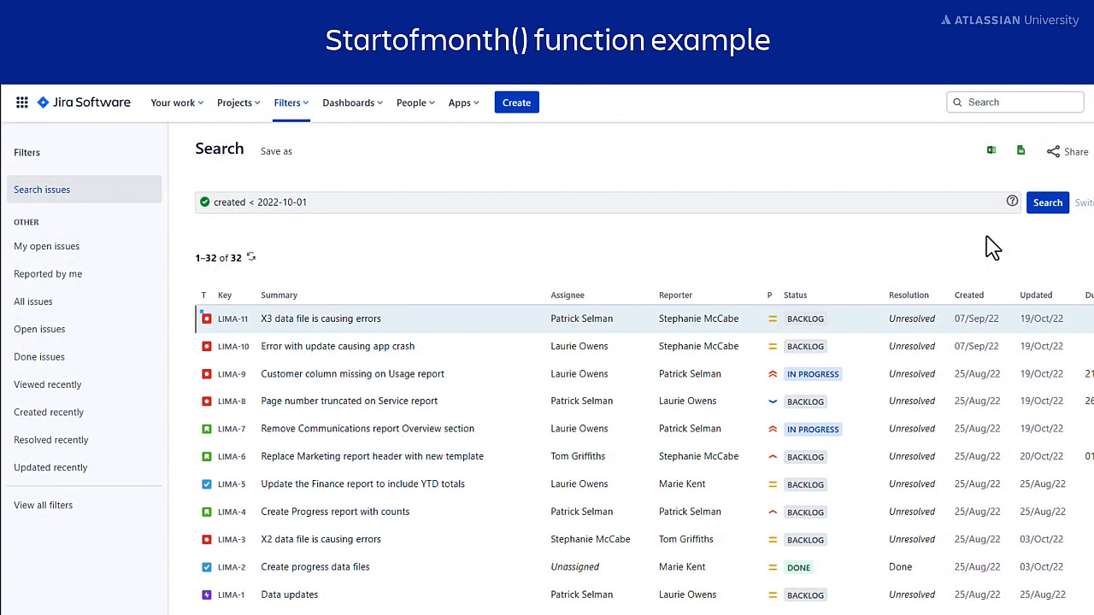
Replace the fixed date with created < startOfMonth() and run the search, returning 33 issues
left_click_drag(342, 203, 151, 200)
key("BackSpace")
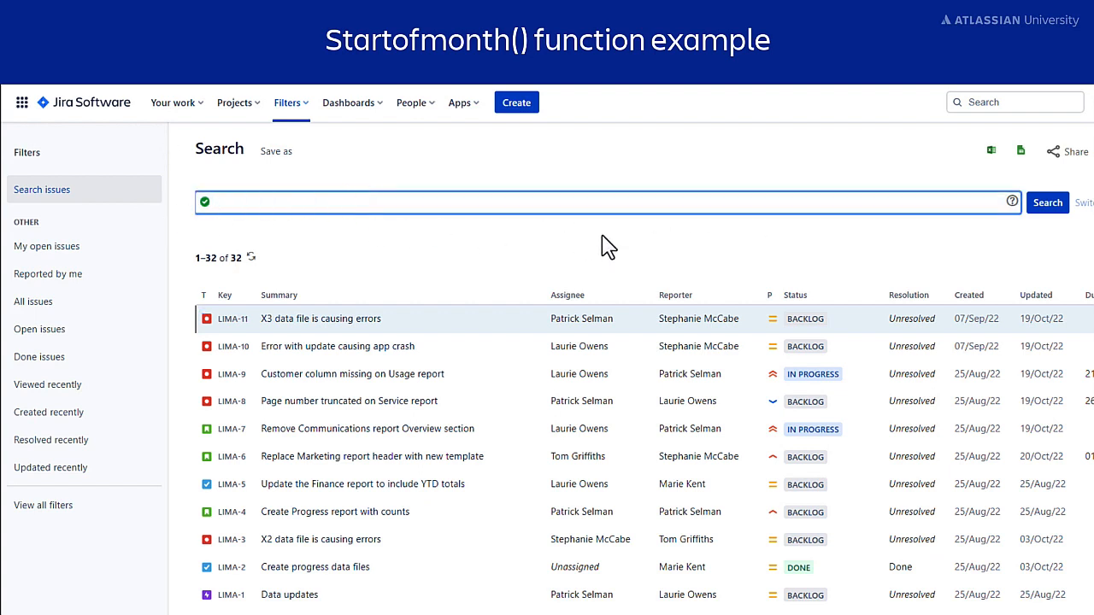
type("created")
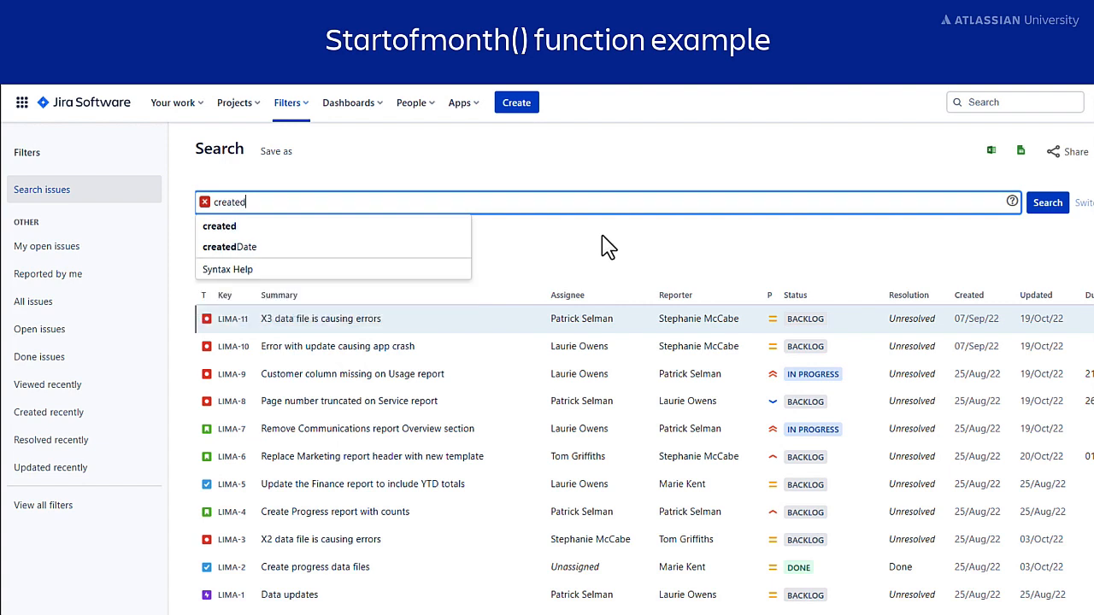
left_click(380, 330)
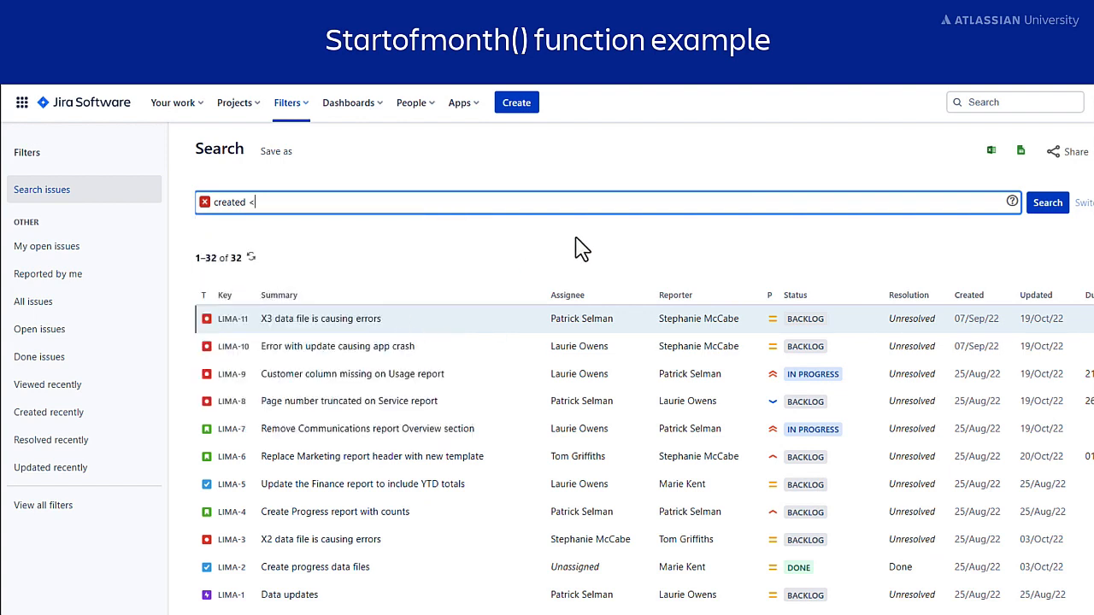
type("s")
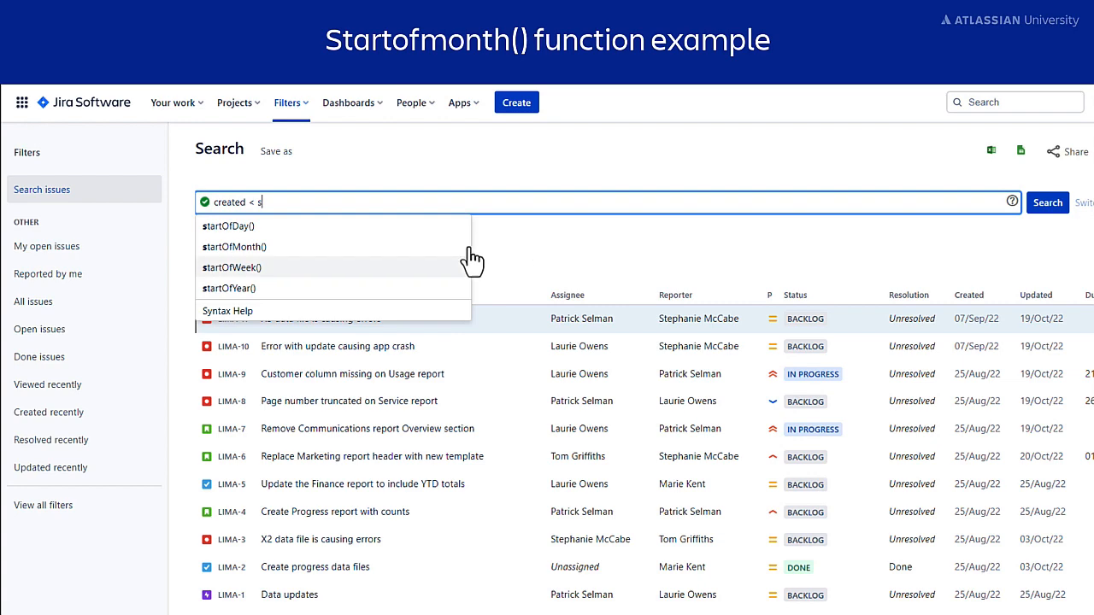
left_click(461, 246)
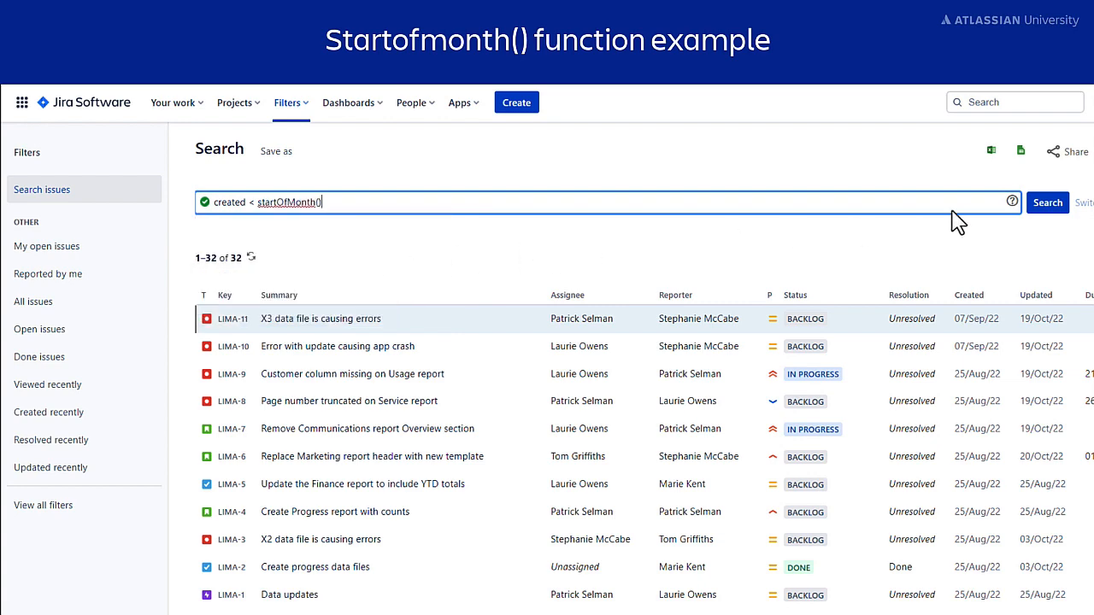
left_click(1048, 203)
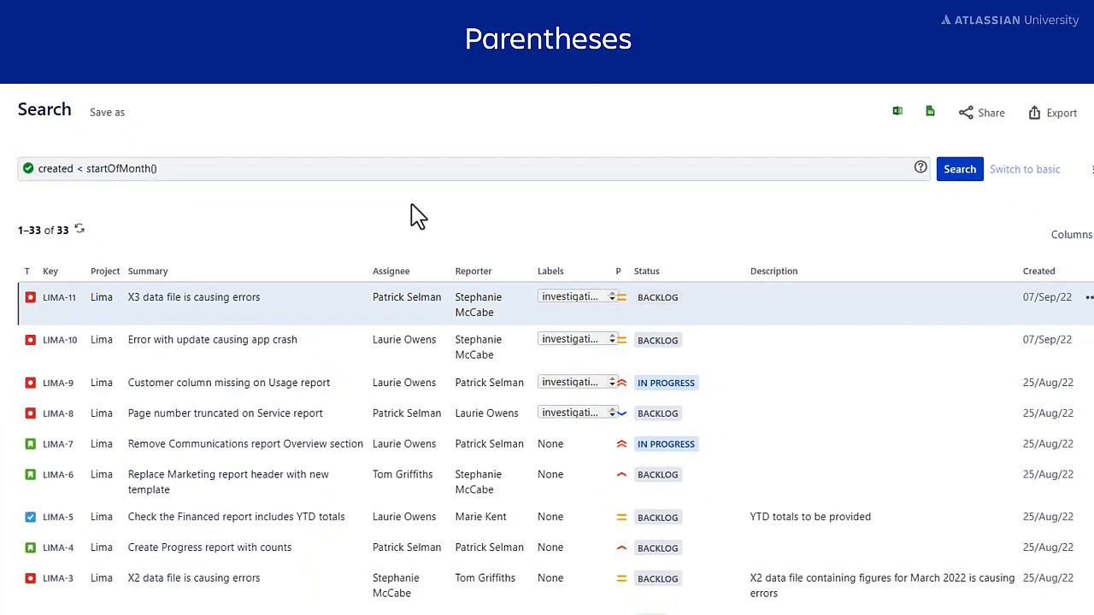
Change the query to created < startOfMonth("-2") and rerun the search
left_click(151, 166)
type("\"-2\"")
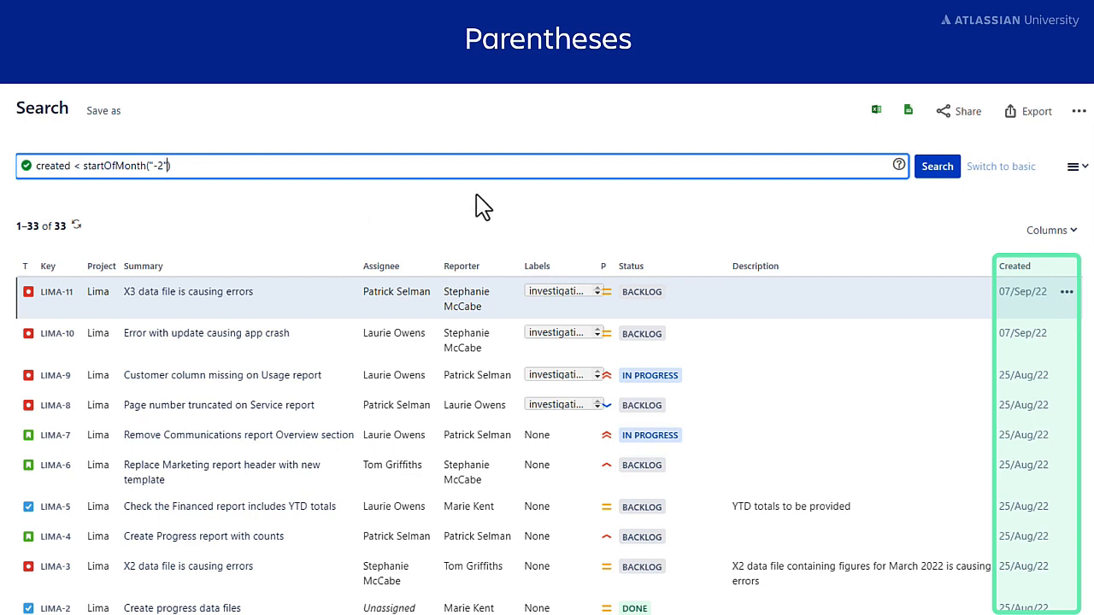
left_click(931, 168)
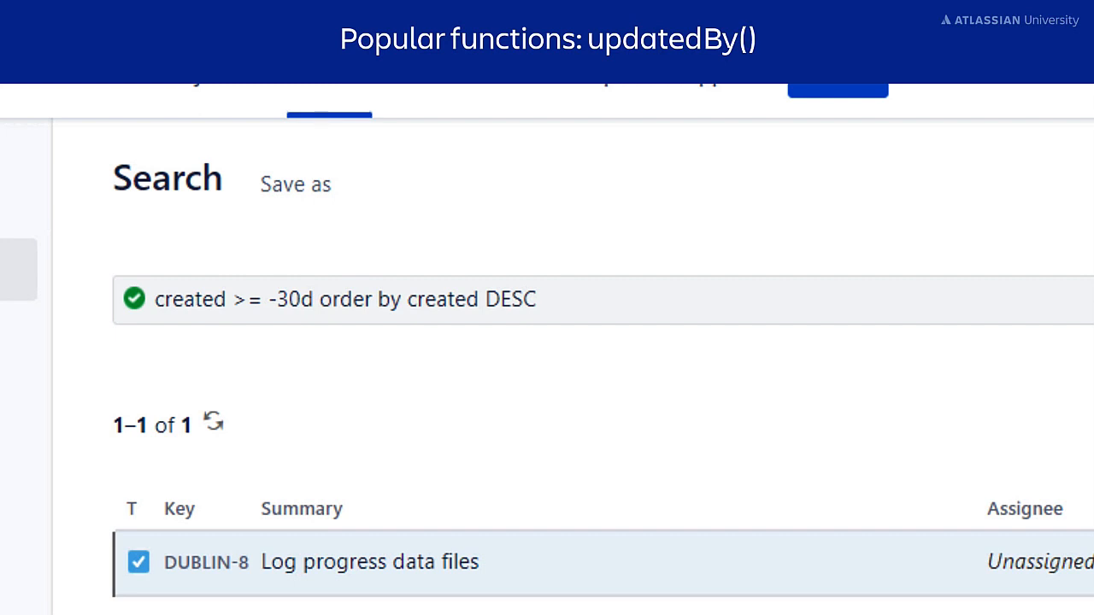
Search with issue in updatedBy() for a specific user's username, listing 30 issues
left_click(538, 299)
key("BackSpace")
key("BackSpace")
key("BackSpace")
key("BackSpace")
key("BackSpace")
key("BackSpace")
key("BackSpace")
key("BackSpace")
key("BackSpace")
key("BackSpace")
key("BackSpace")
key("BackSpace")
key("BackSpace")
key("BackSpace")
key("BackSpace")
key("BackSpace")
key("BackSpace")
key("BackSpace")
key("BackSpace")
key("BackSpace")
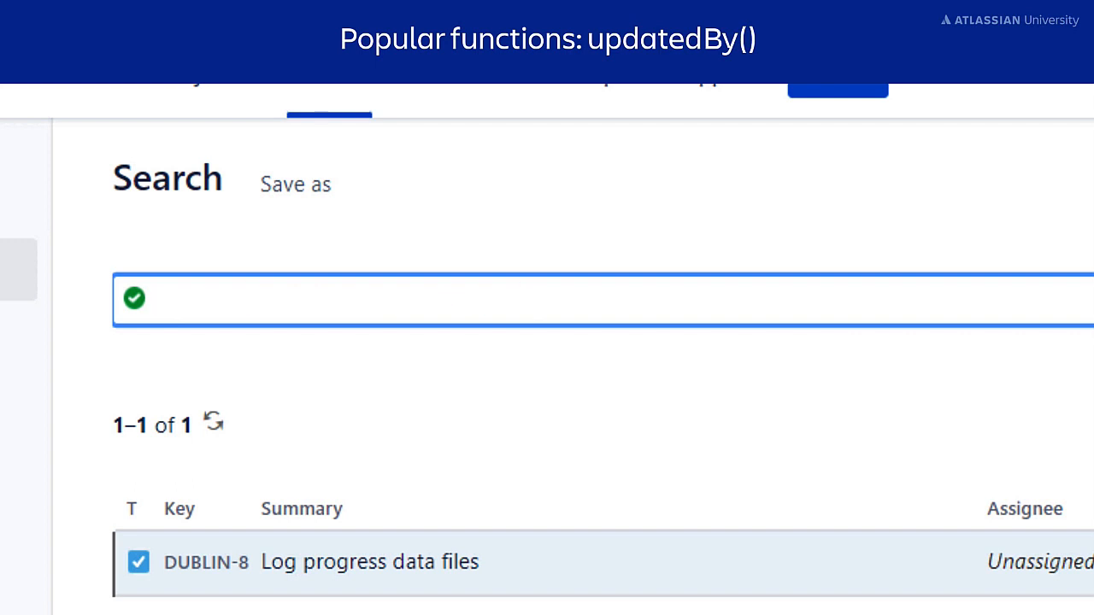
type("issue in updatedBy")
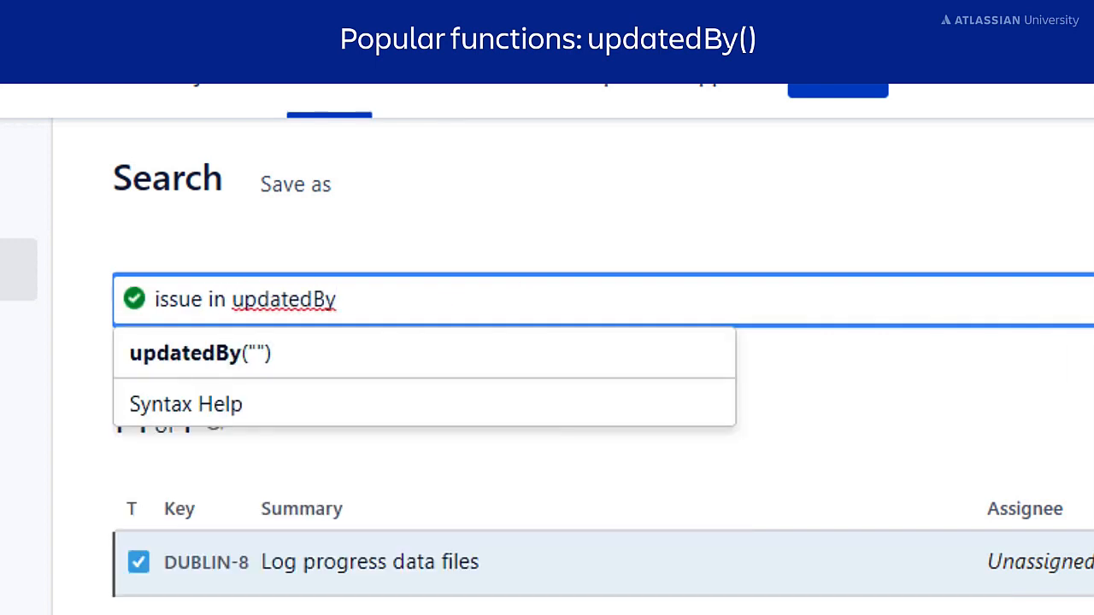
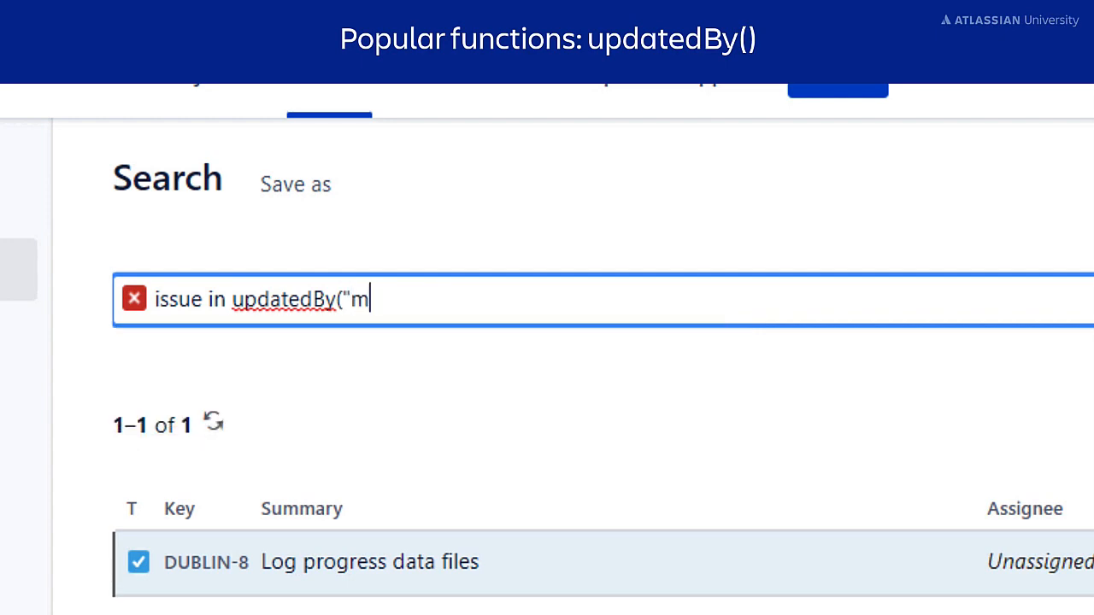
type("\")")
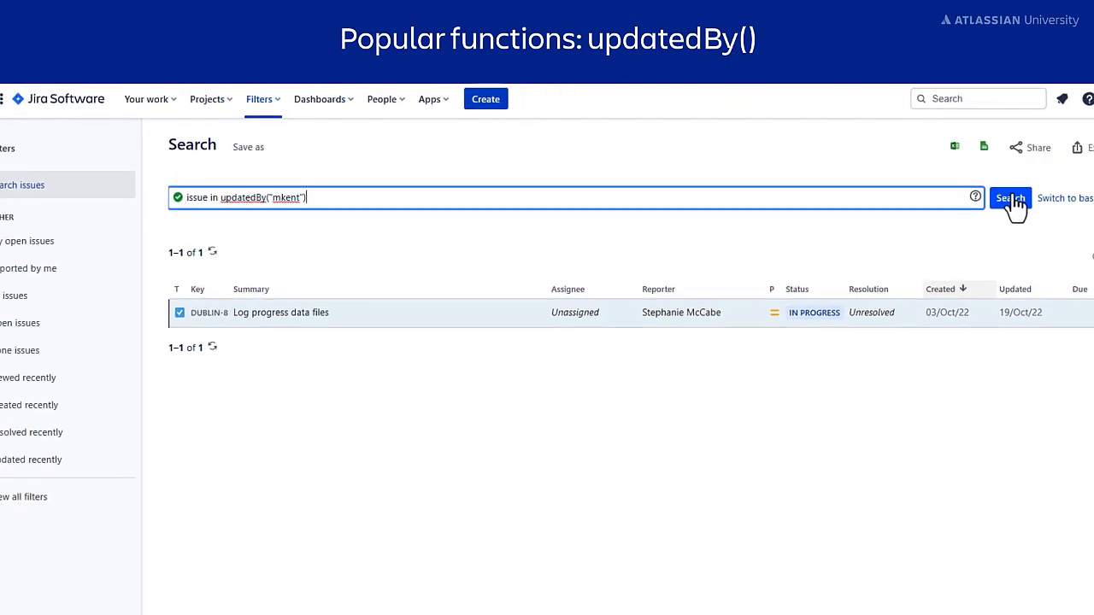
left_click(961, 195)
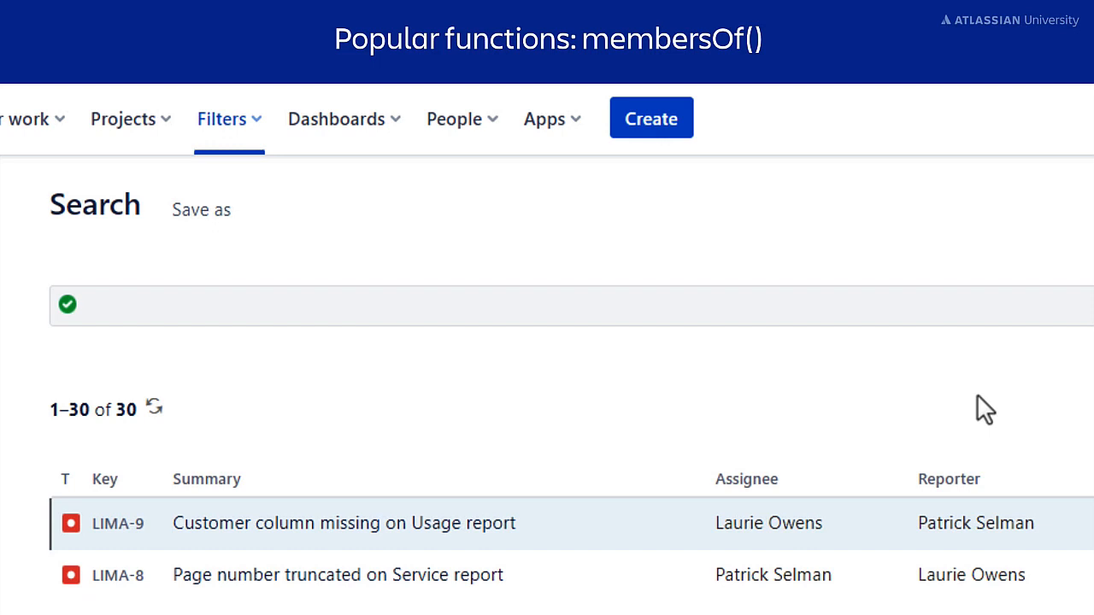
Run the query reporter in membersOf("administrators") to list issues reported by administrators
left_click(977, 313)
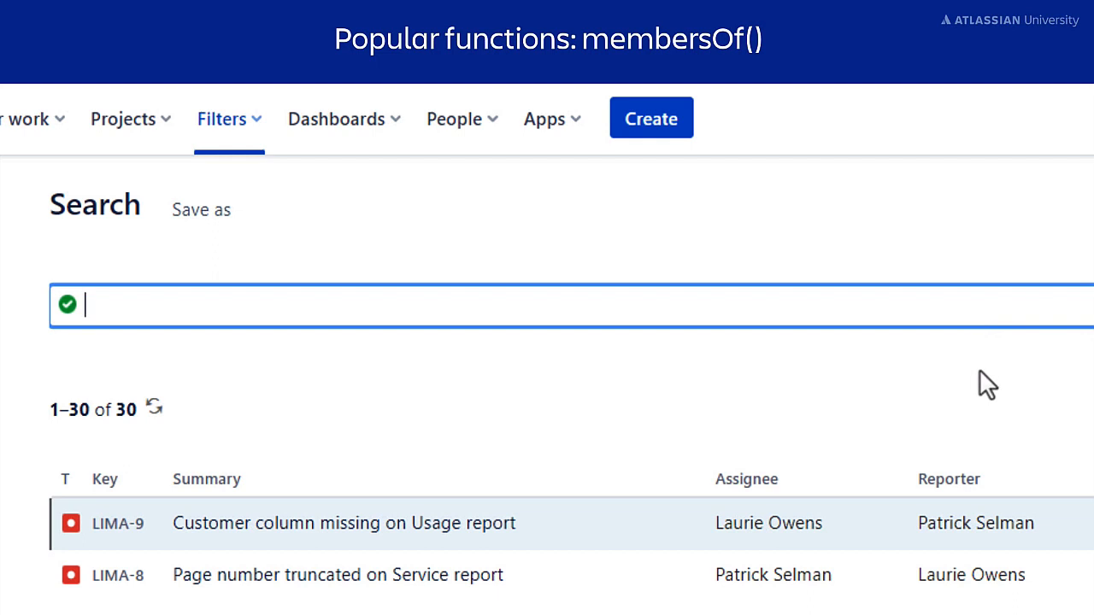
type("reporter in")
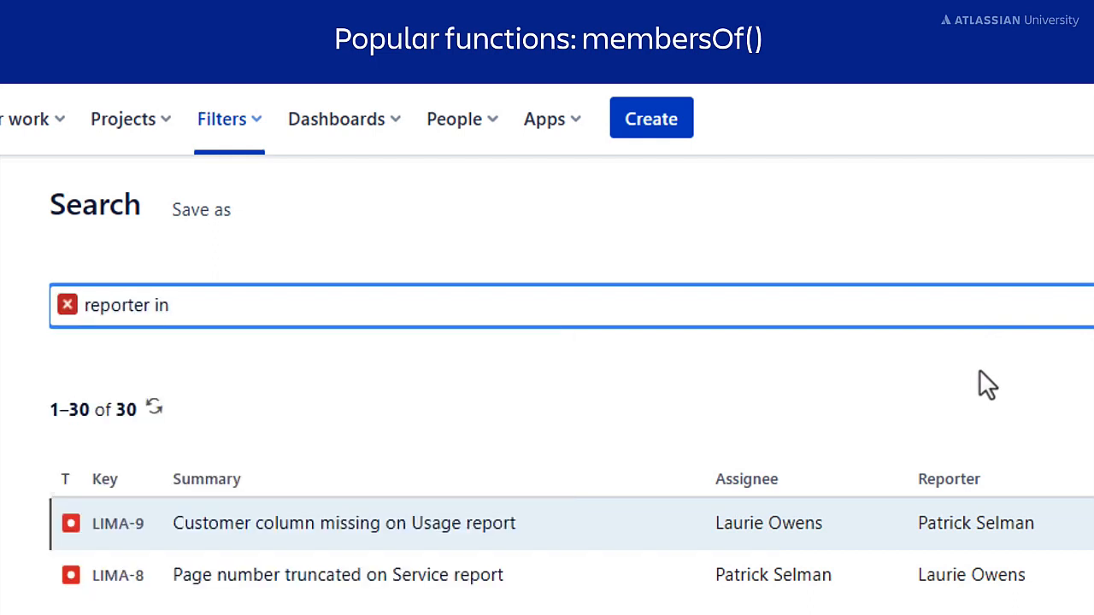
type(" memb")
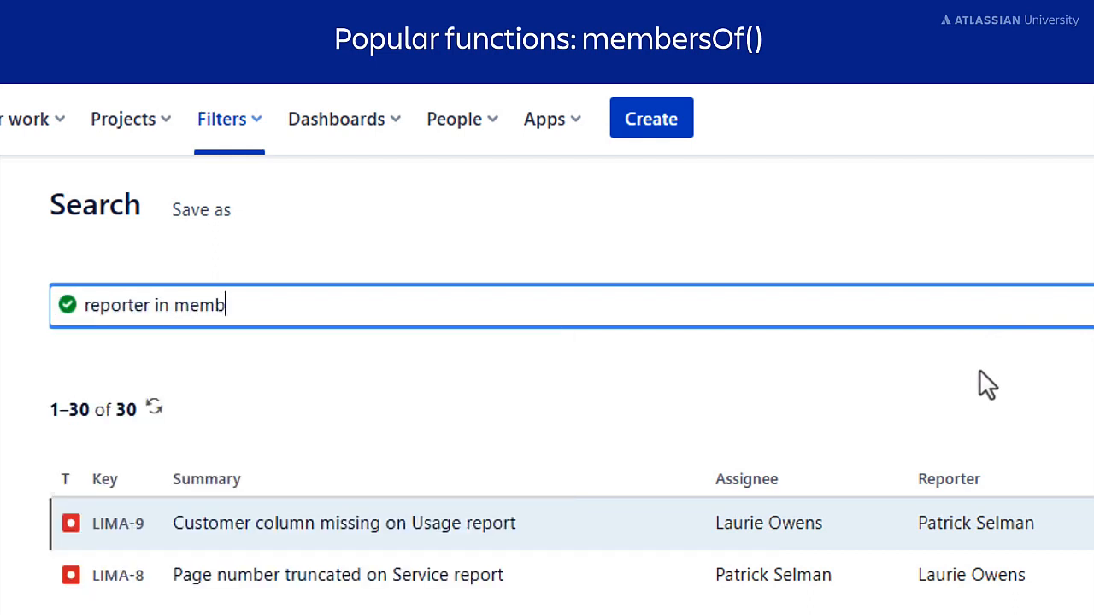
type("ersOf")
type("(")
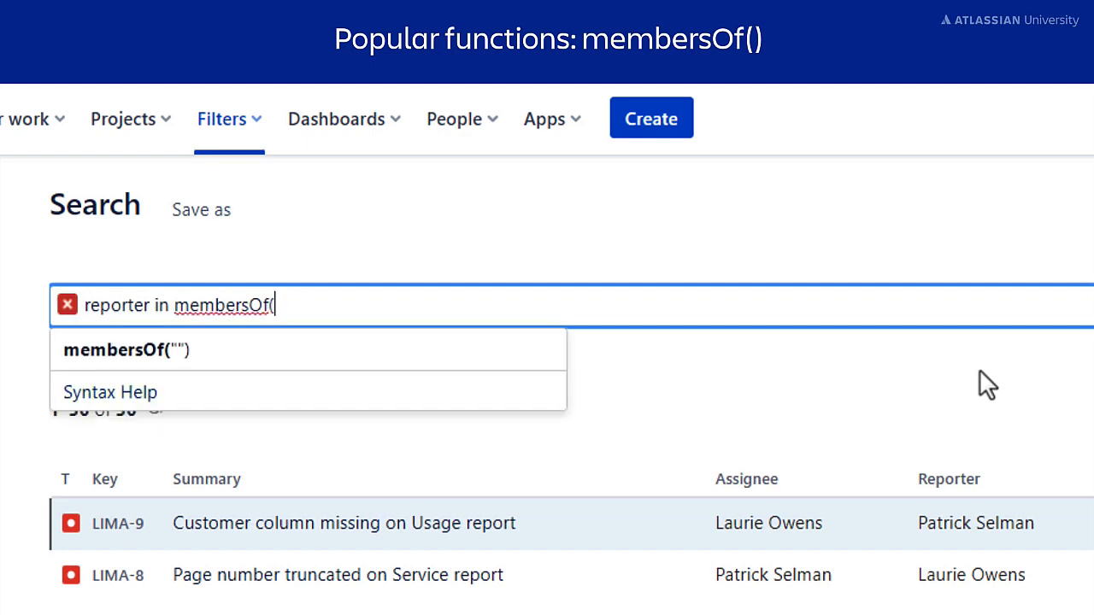
type("\"administrato")
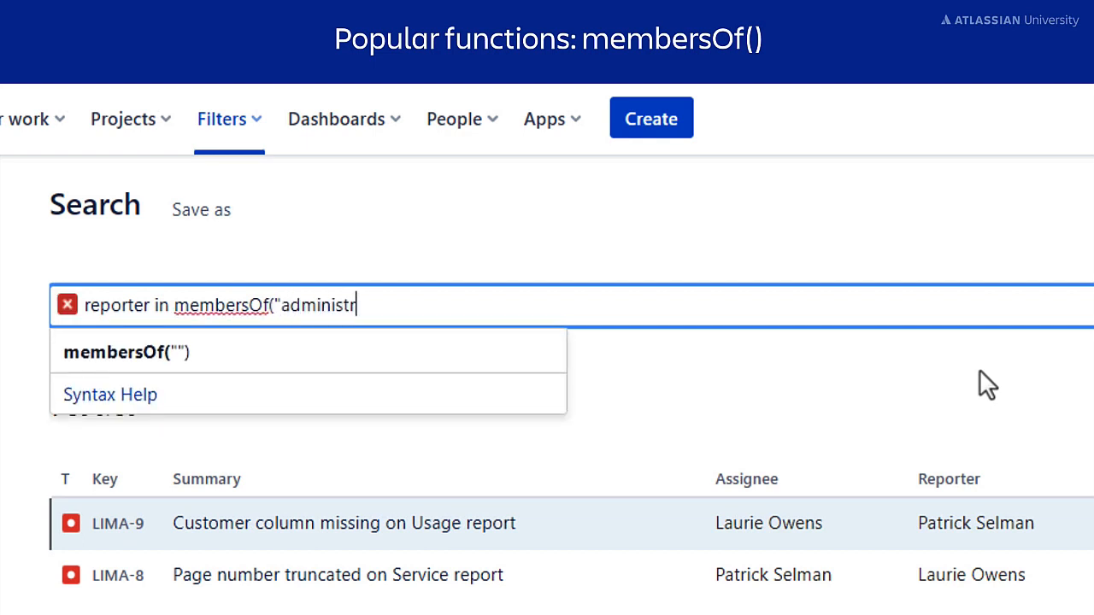
type("rs\")")
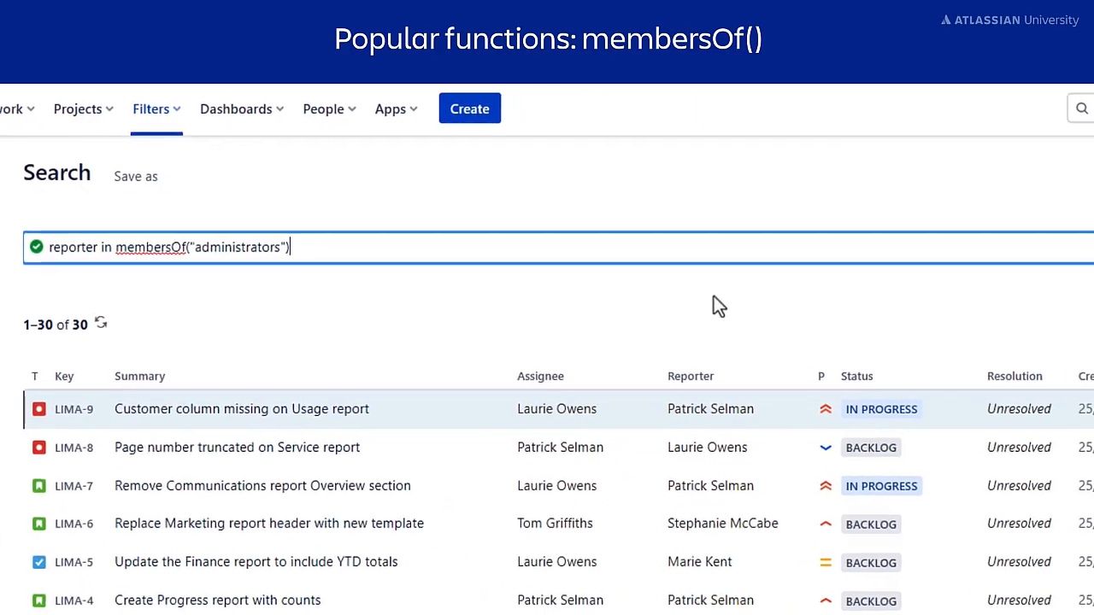
left_click(1075, 232)
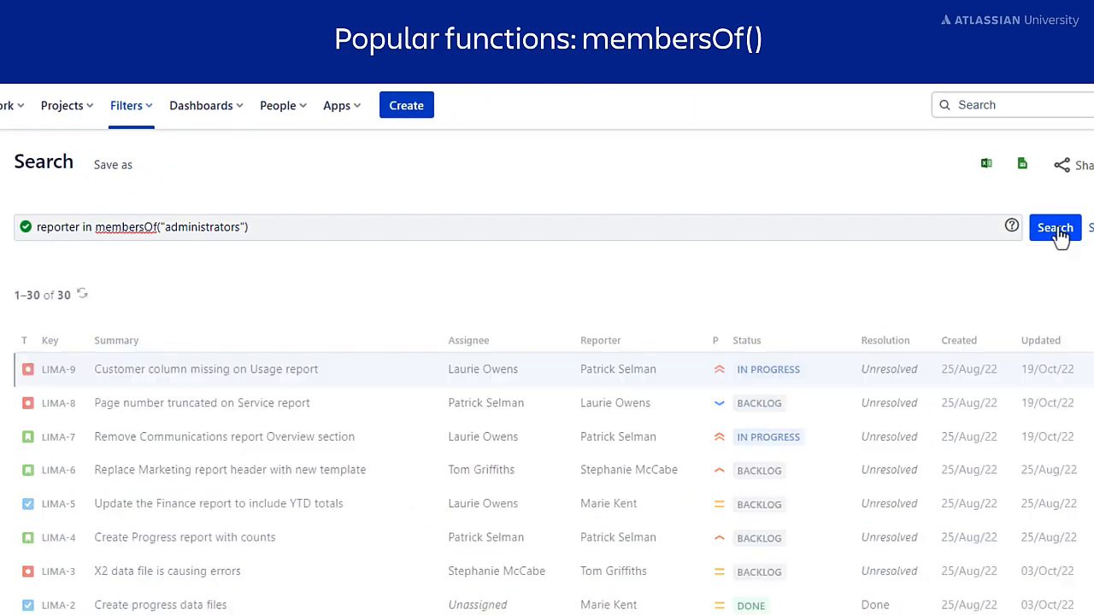
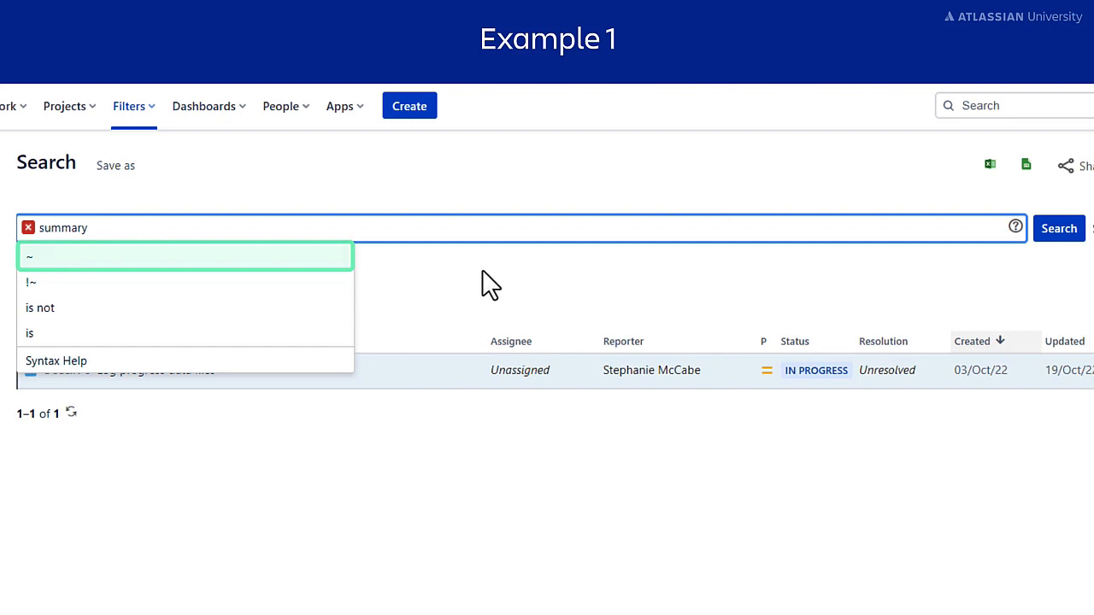
Search for issues with summary ~ "finance report"
left_click(324, 258)
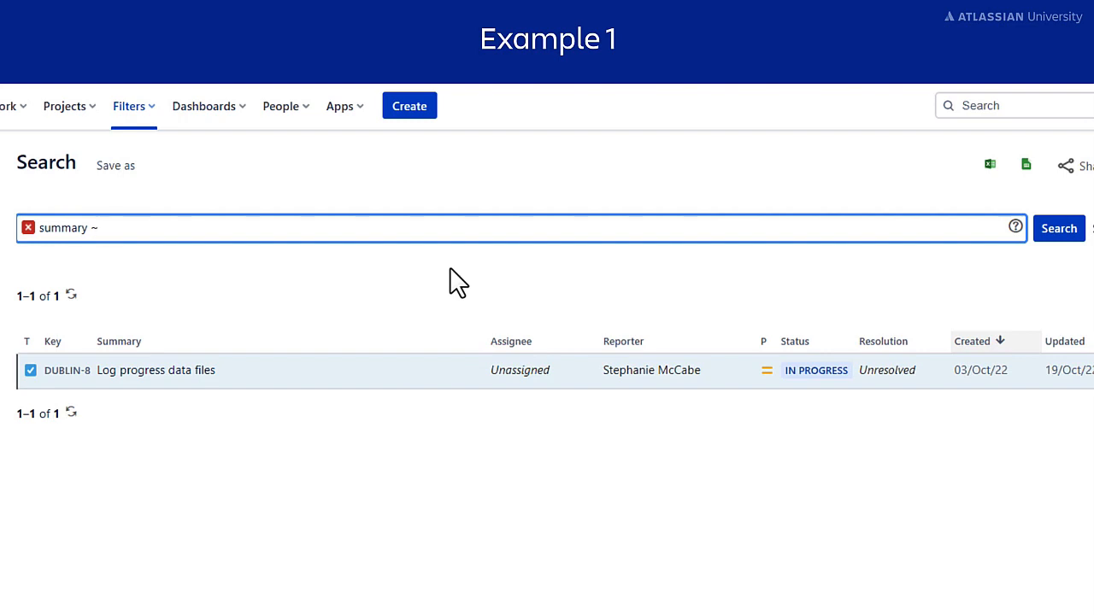
type("\"finance report\"")
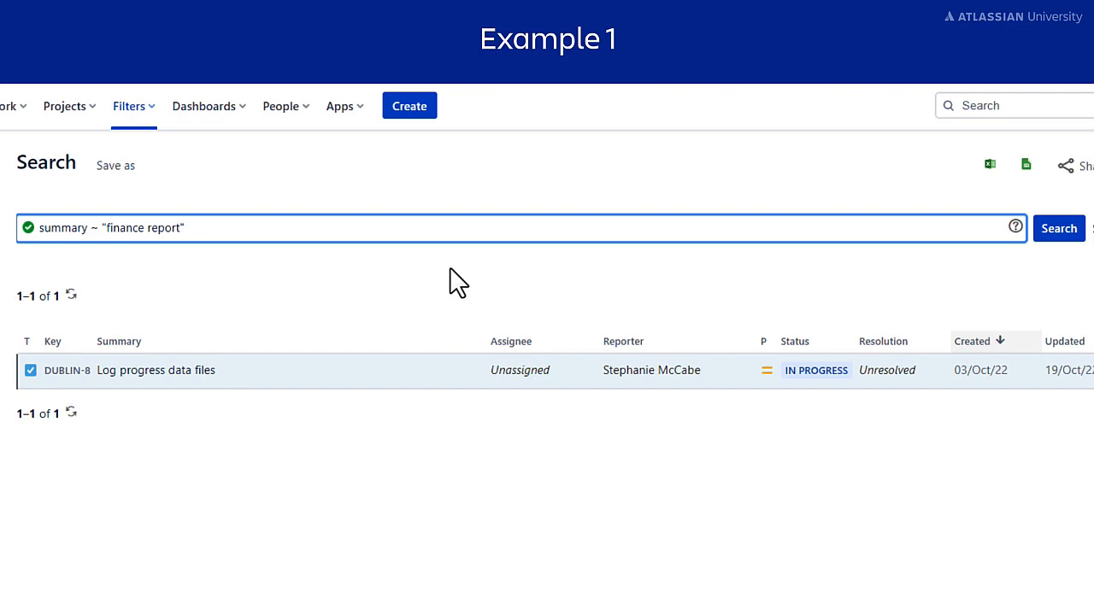
left_click(1057, 244)
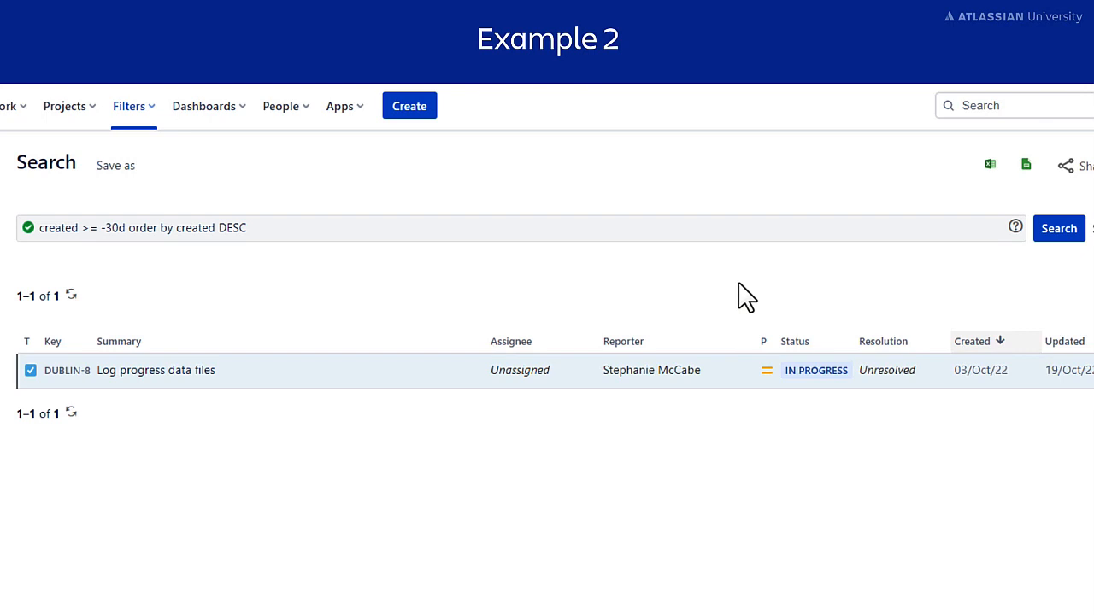
Replace the query with description ~ "/figures for march 2022/" and search, finding LIMA-3
left_click(157, 229)
key("ctrl+a")
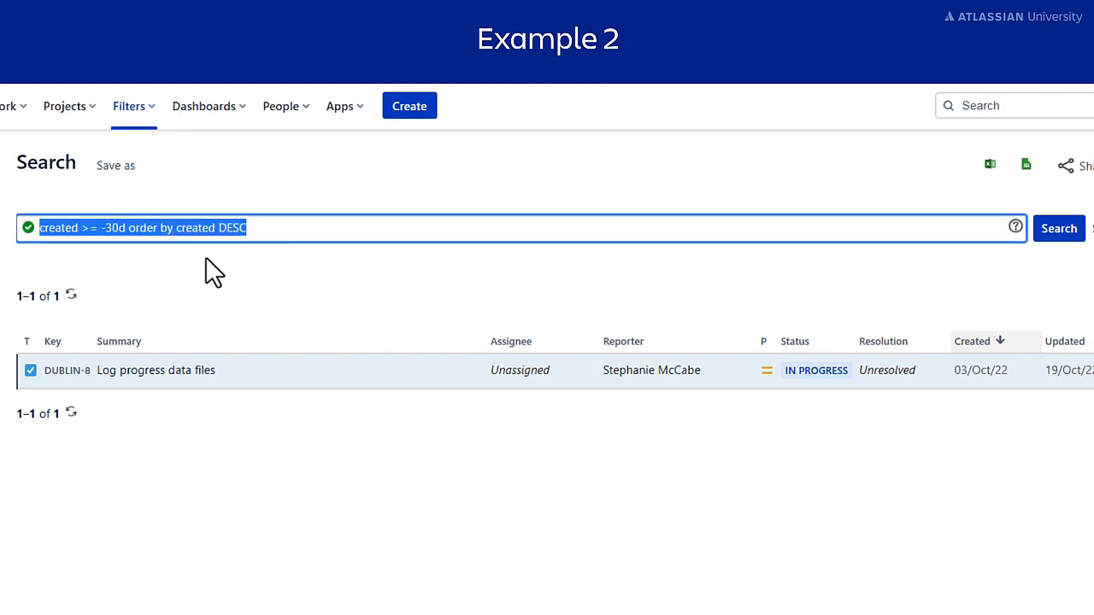
key("BackSpace")
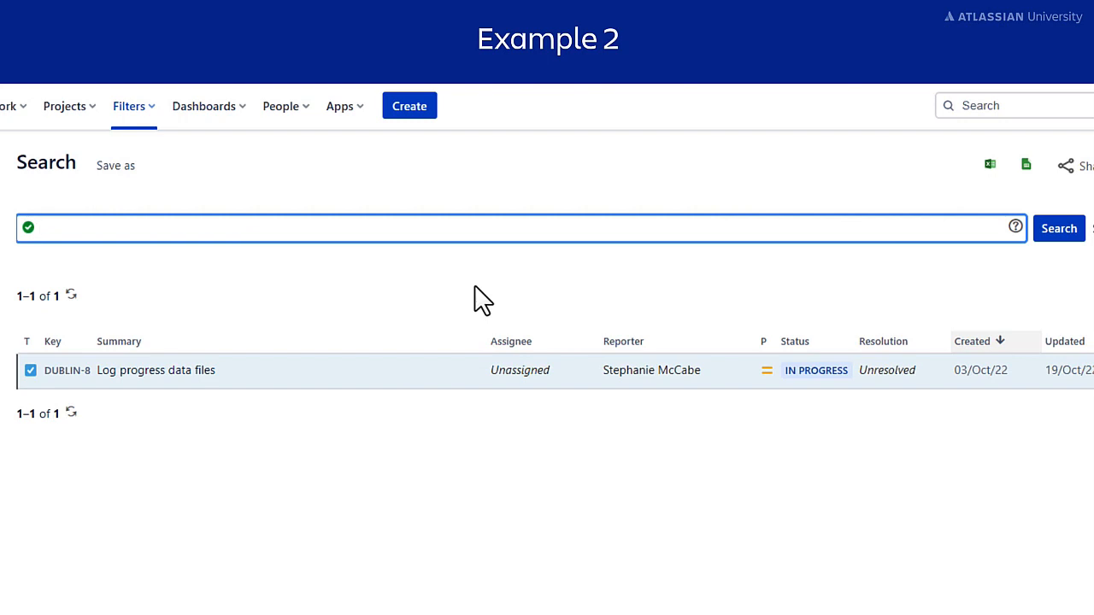
type("description")
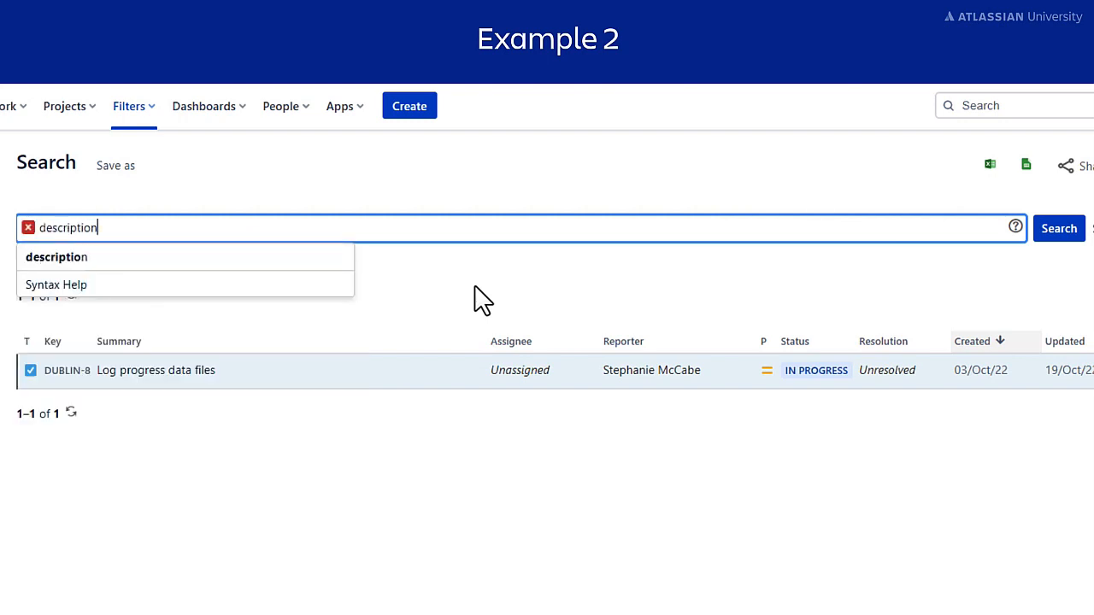
left_click(337, 260)
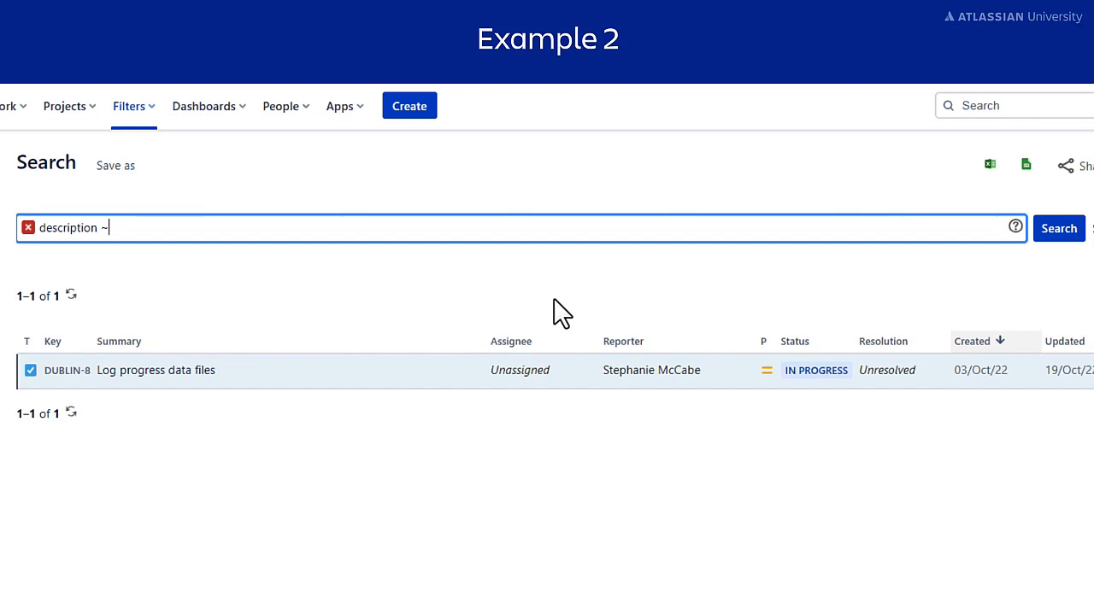
type("\"/figures for march 2022/\"")
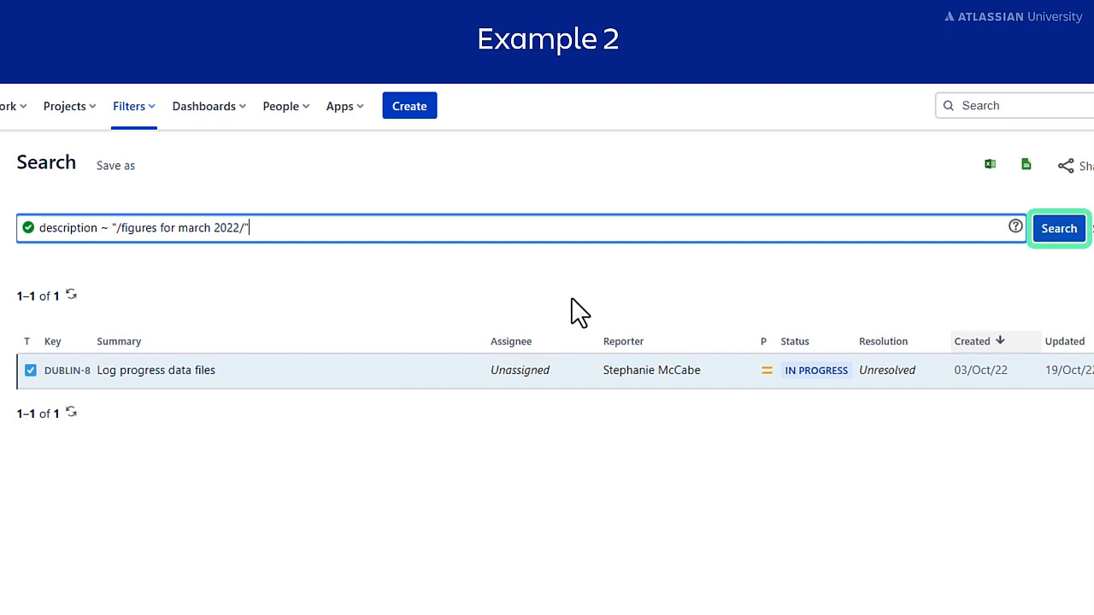
left_click(1055, 231)
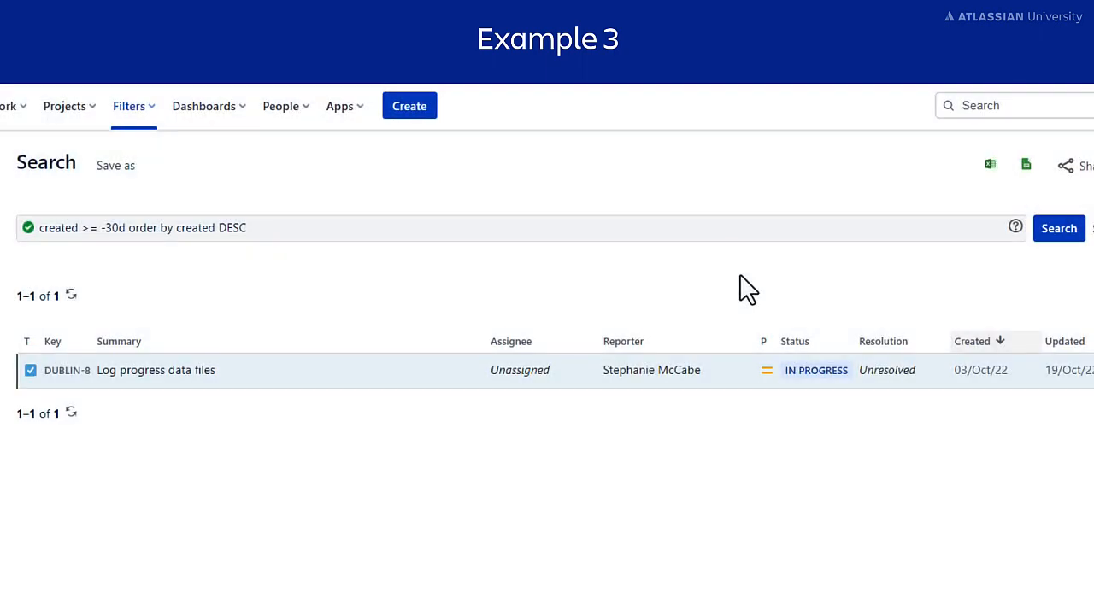
Replace the query with text ~ crash and search, returning only LIMA-10
left_click_drag(743, 228, 28, 239)
key("BackSpace")
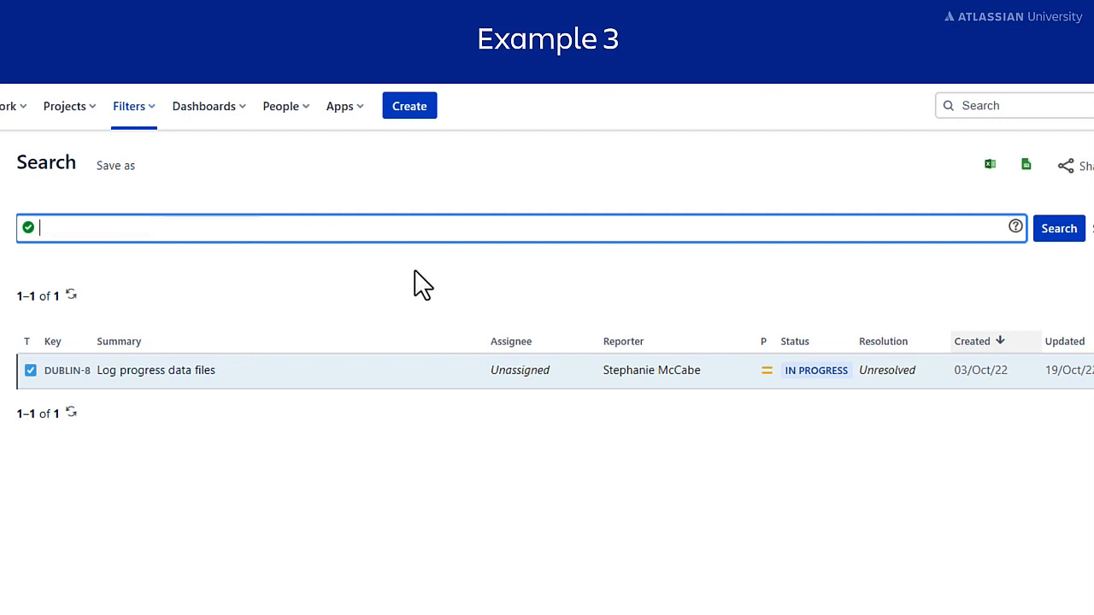
type("text")
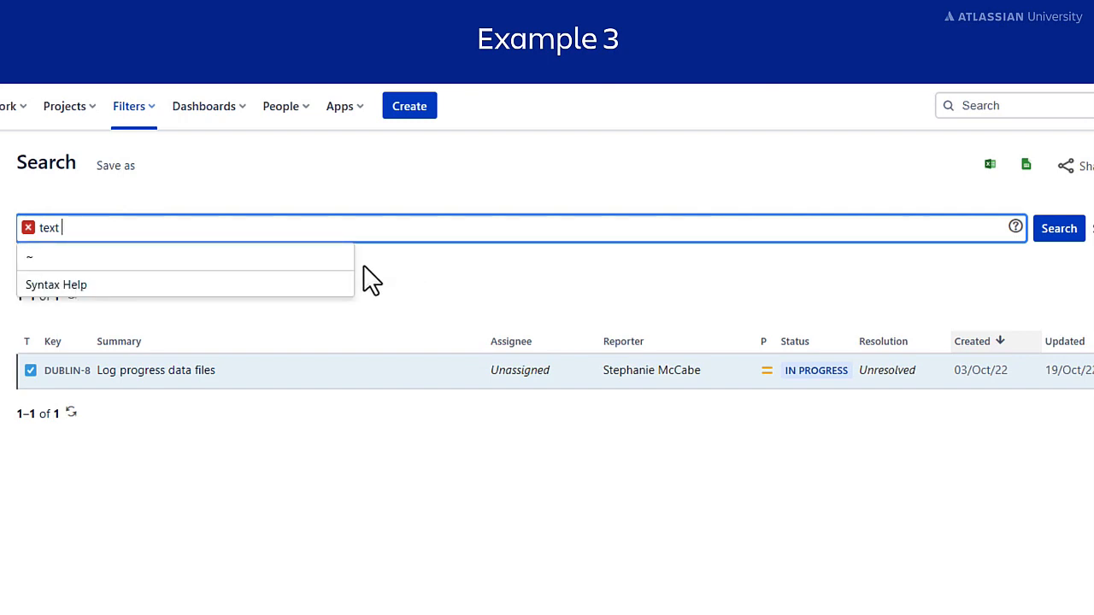
left_click(317, 261)
type("crash")
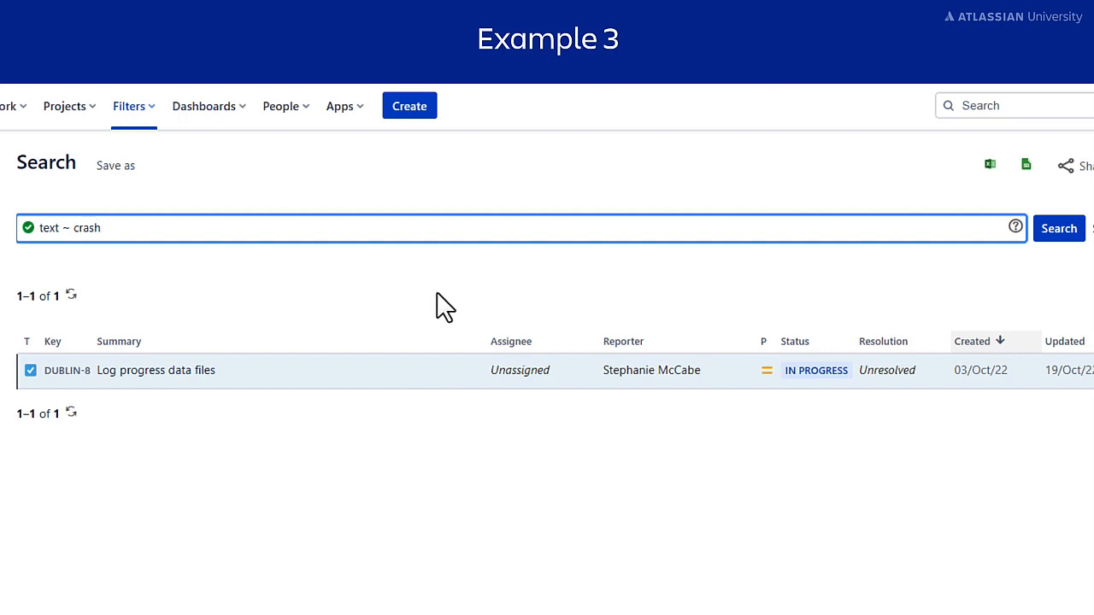
left_click(1059, 231)
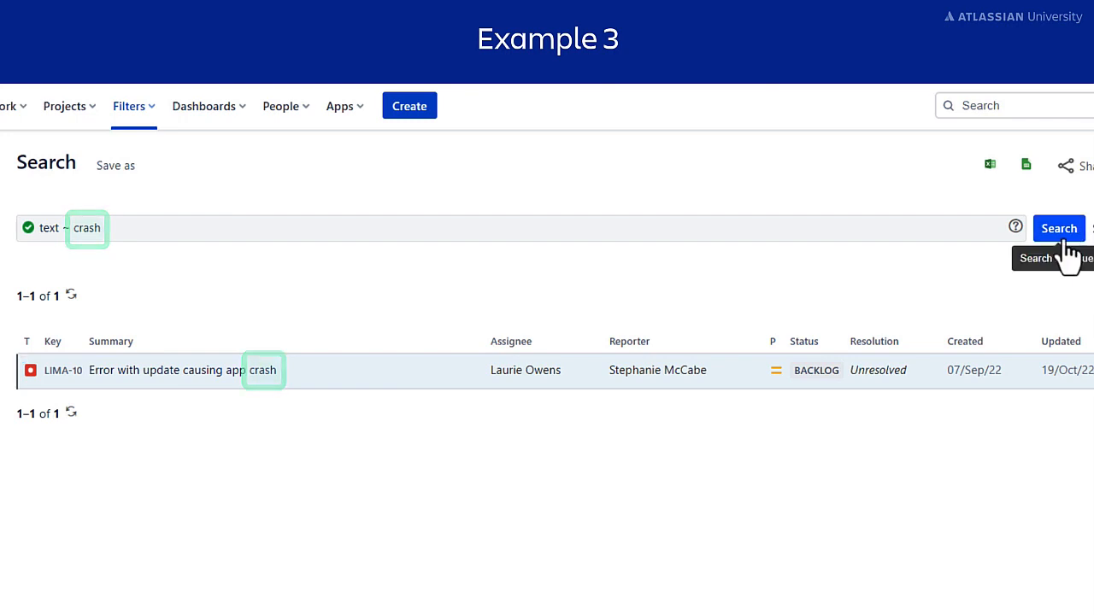
Change crash to uppercase CRASH and rerun, getting the same issue
left_click(108, 237)
double_click(82, 237)
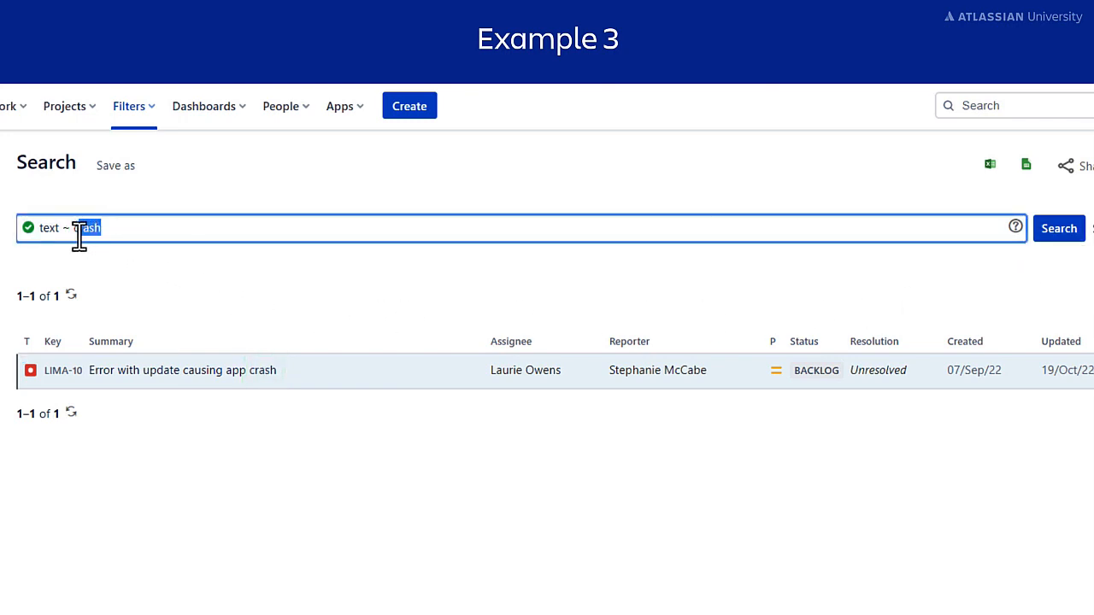
type("CRASH")
left_click(1057, 231)
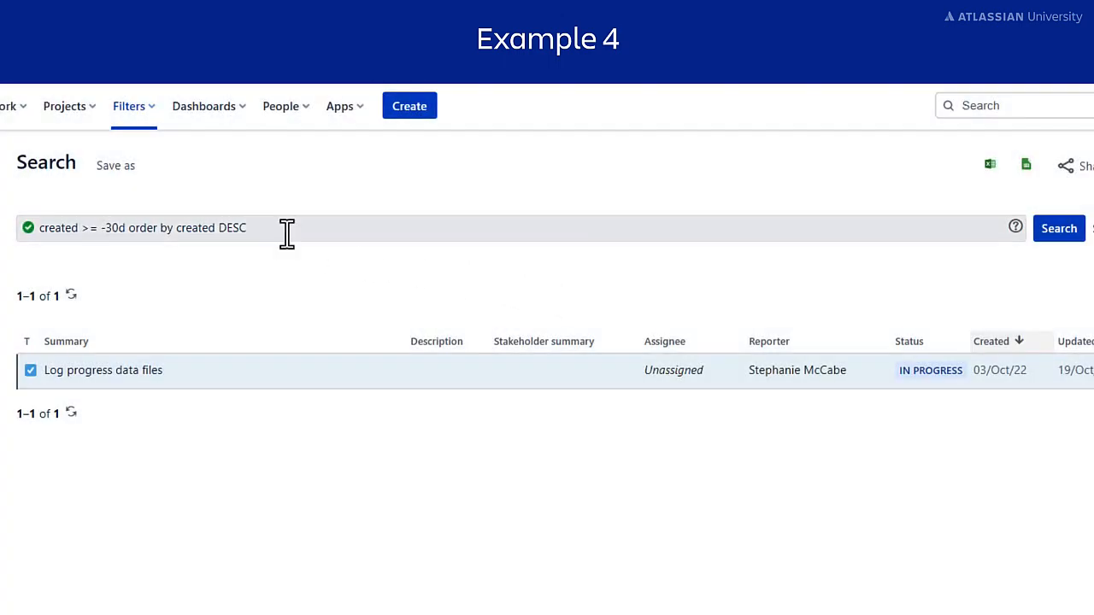
Run description is EMPTY in place of the old query, listing 29 issues
left_click_drag(285, 231, 37, 281)
key("BackSpace")
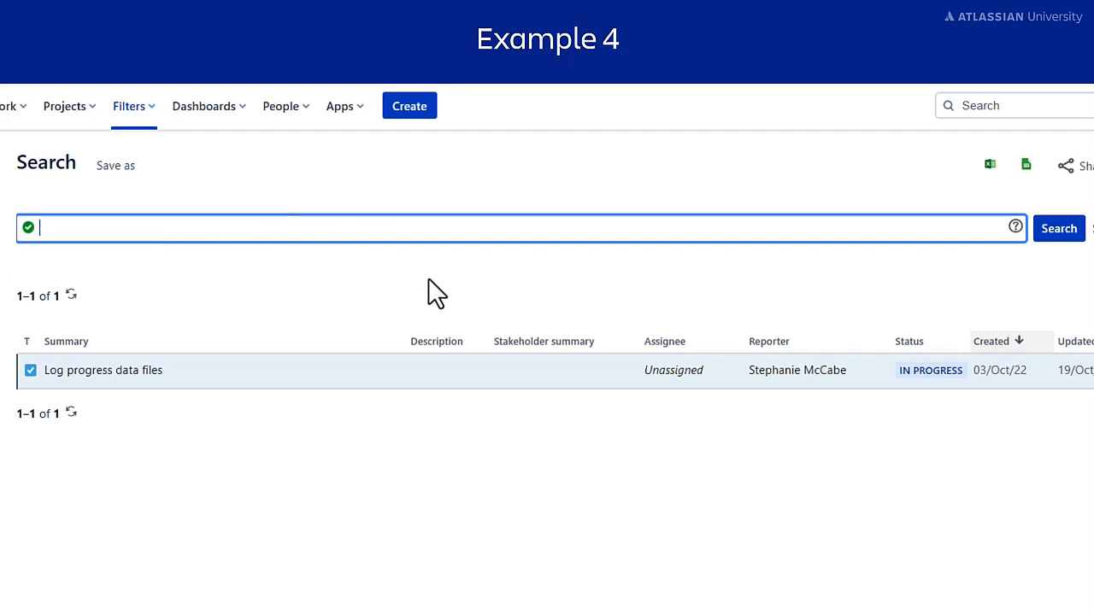
type("description ")
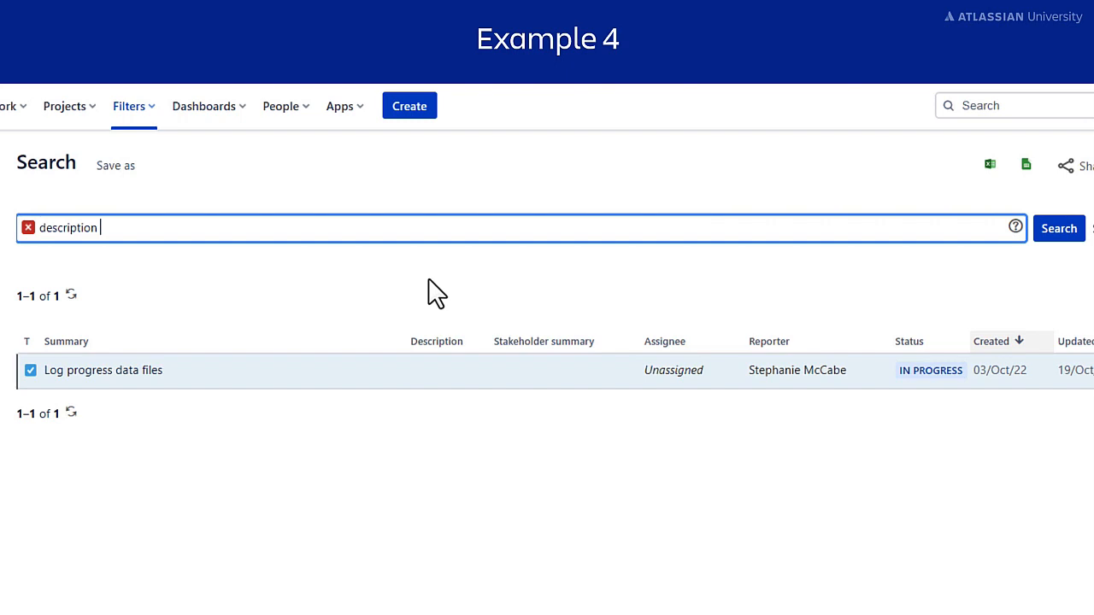
type("is EMPTY")
left_click(1068, 229)
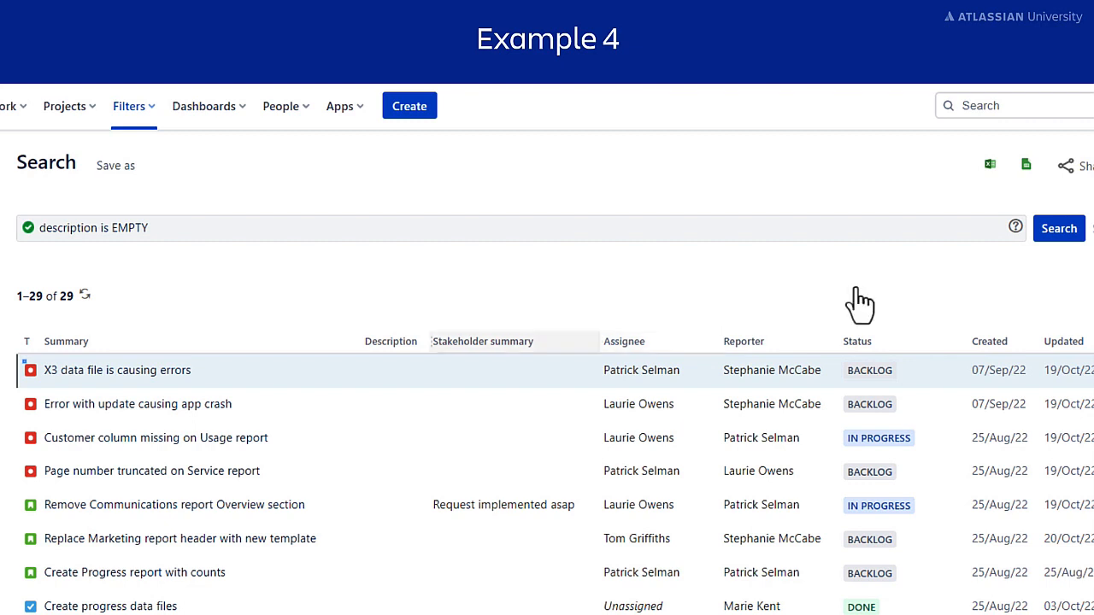
left_click_drag(183, 238, 34, 255)
Search "Stakeholder summary[Paragraph]" is not EMPTY, returning the single Communications report issue
key("BackSpace")
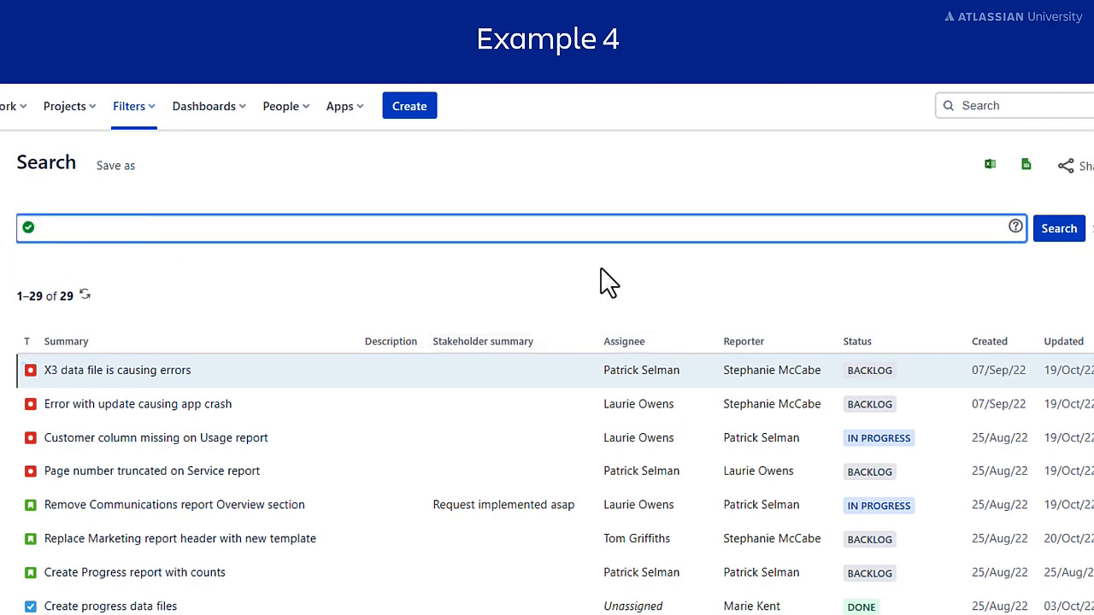
type("\"stak")
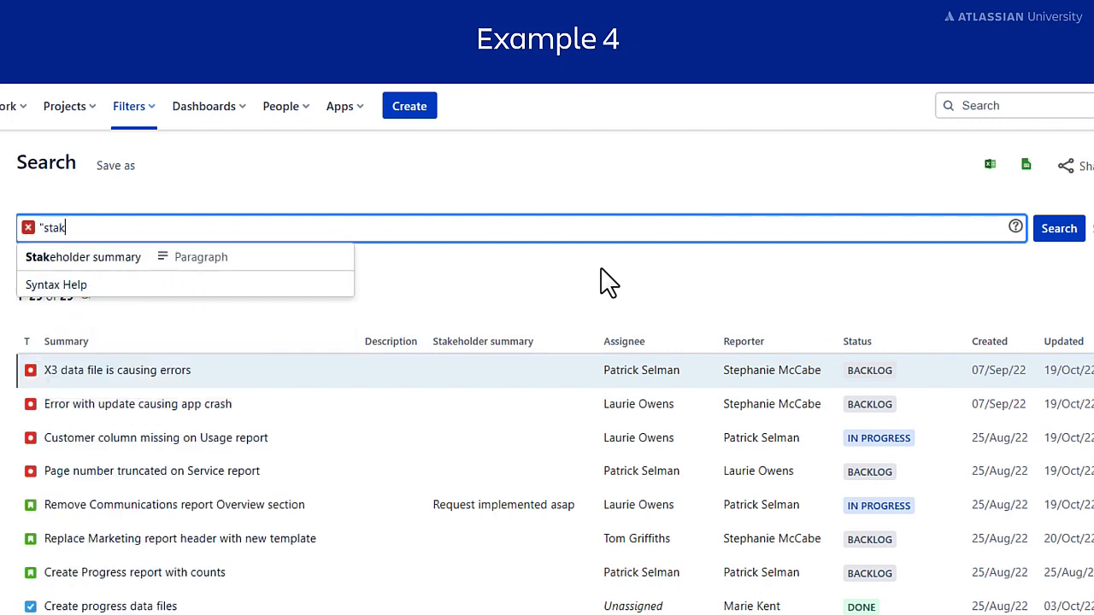
left_click(333, 263)
type("is")
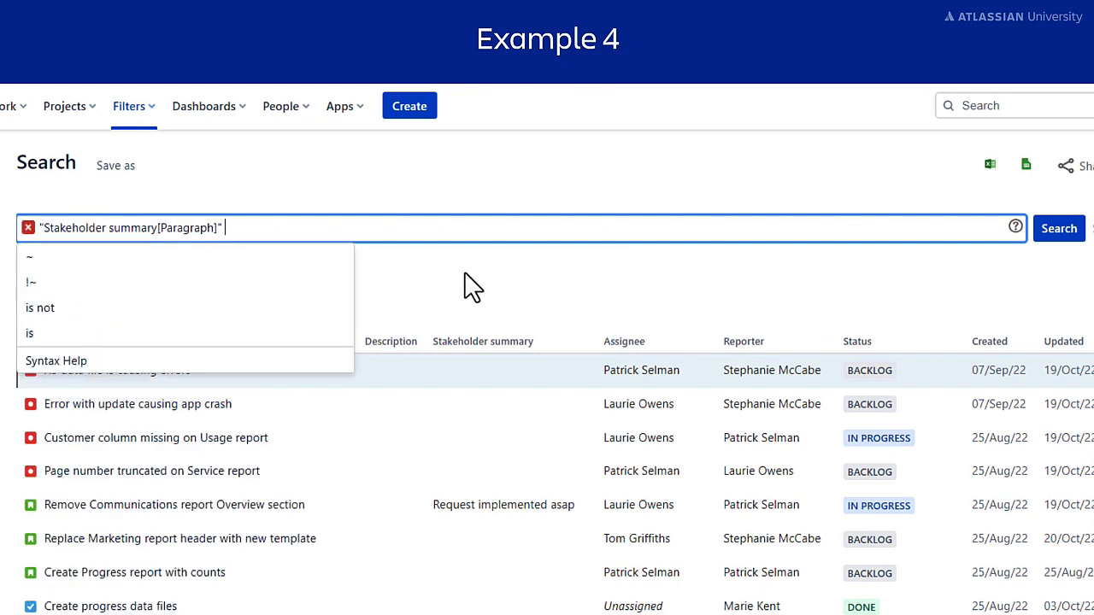
type(" not EMPTY")
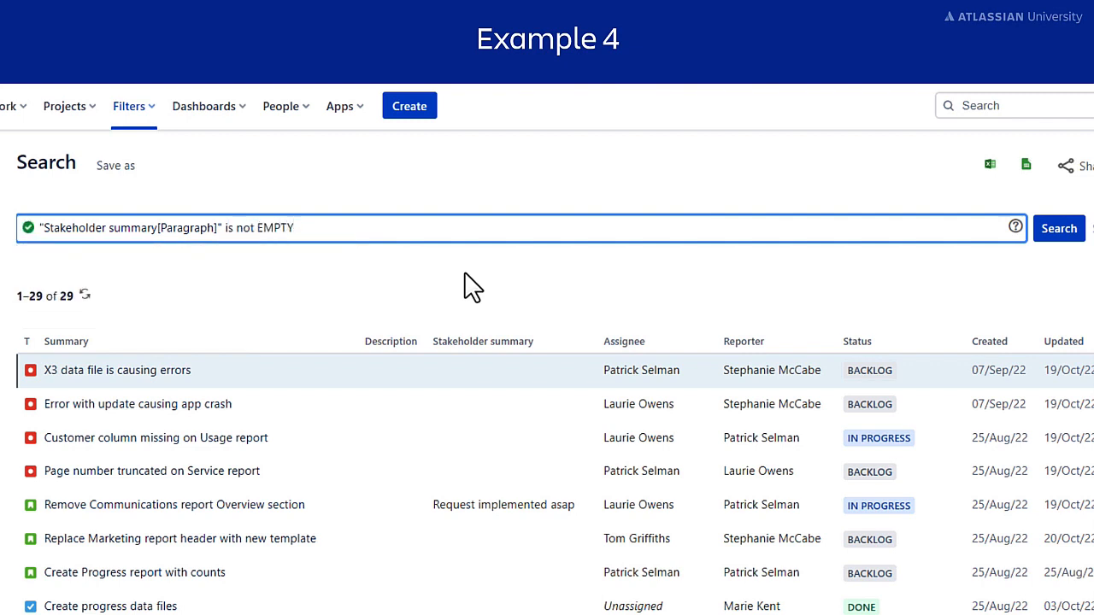
left_click(1065, 230)
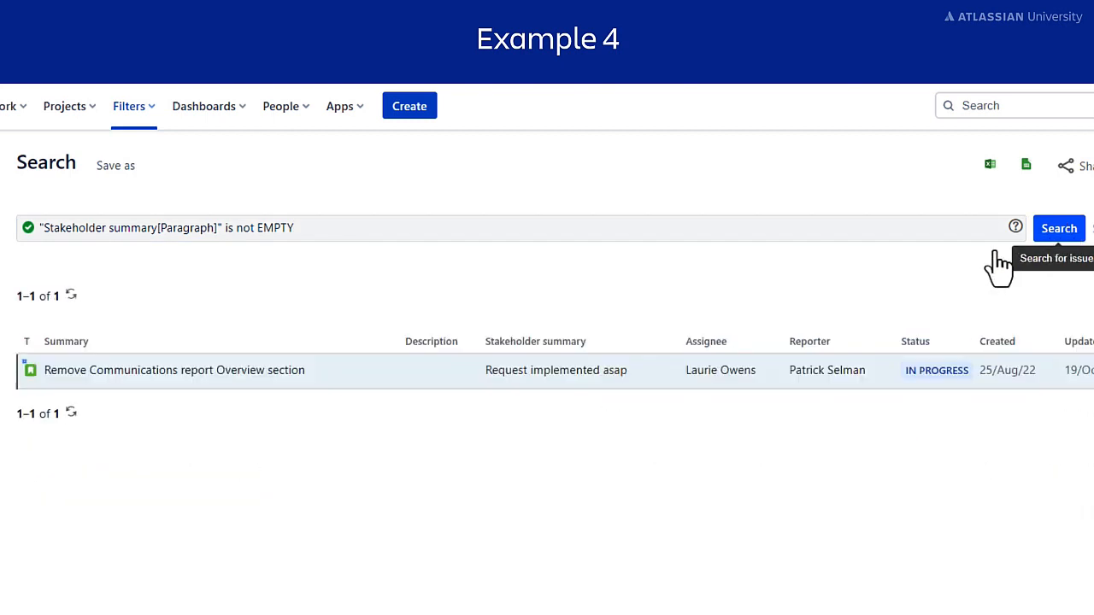
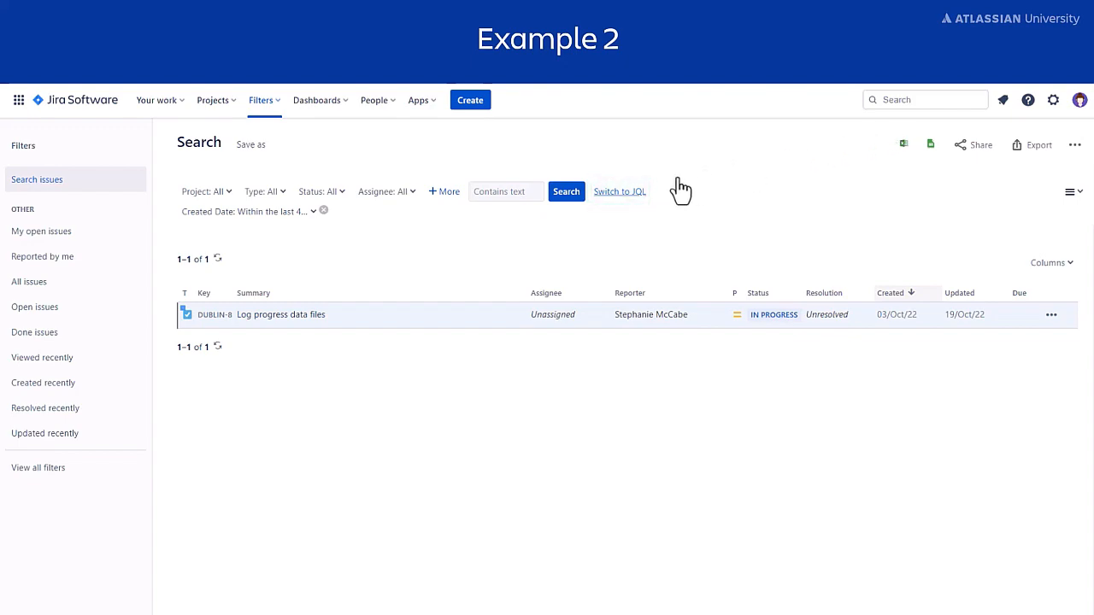
Switch to JQL and replace the old query with project = Dublin AND (description ~ investigation
left_click(622, 194)
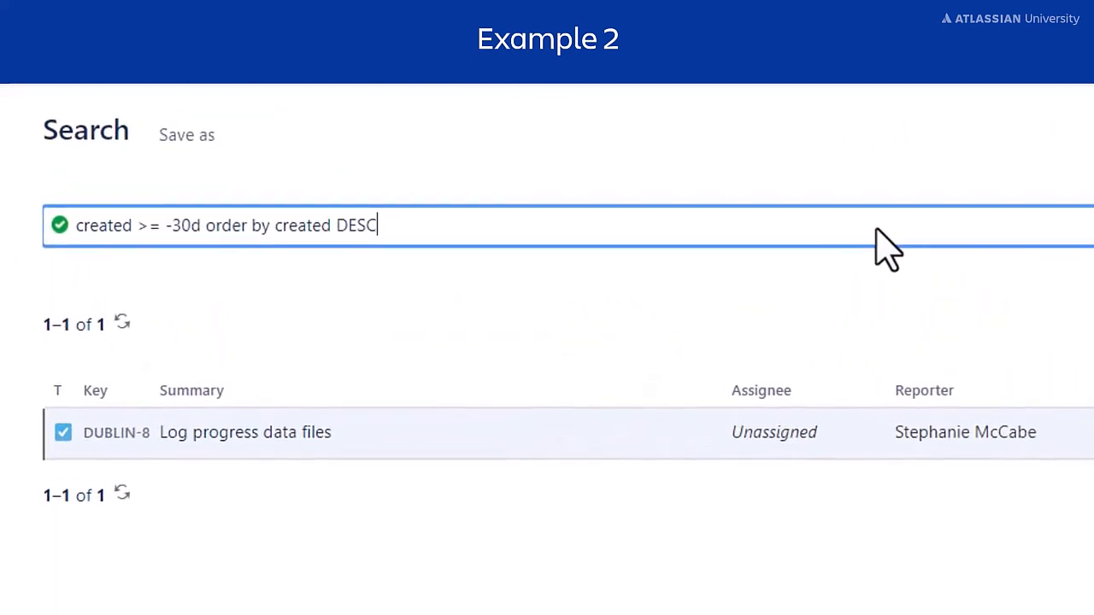
left_click_drag(459, 232, 68, 250)
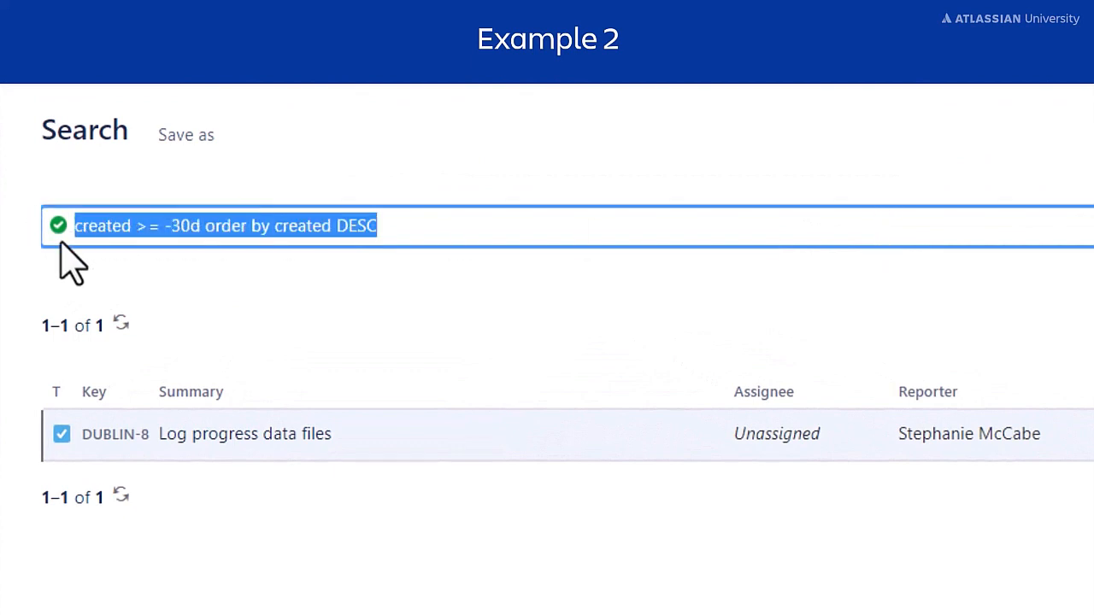
key("BackSpace")
type("project")
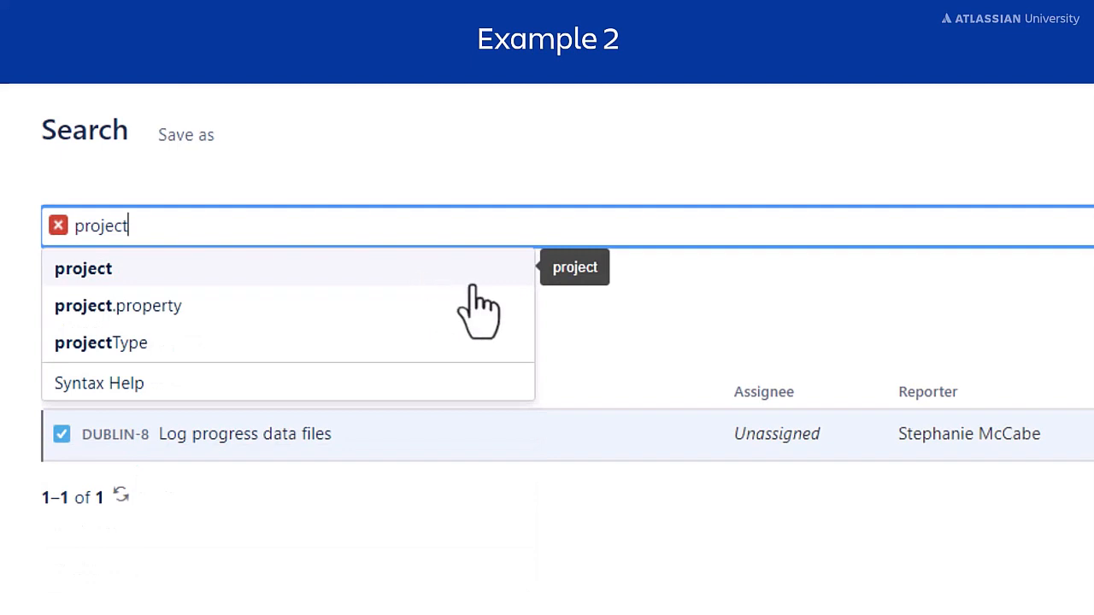
type(" =")
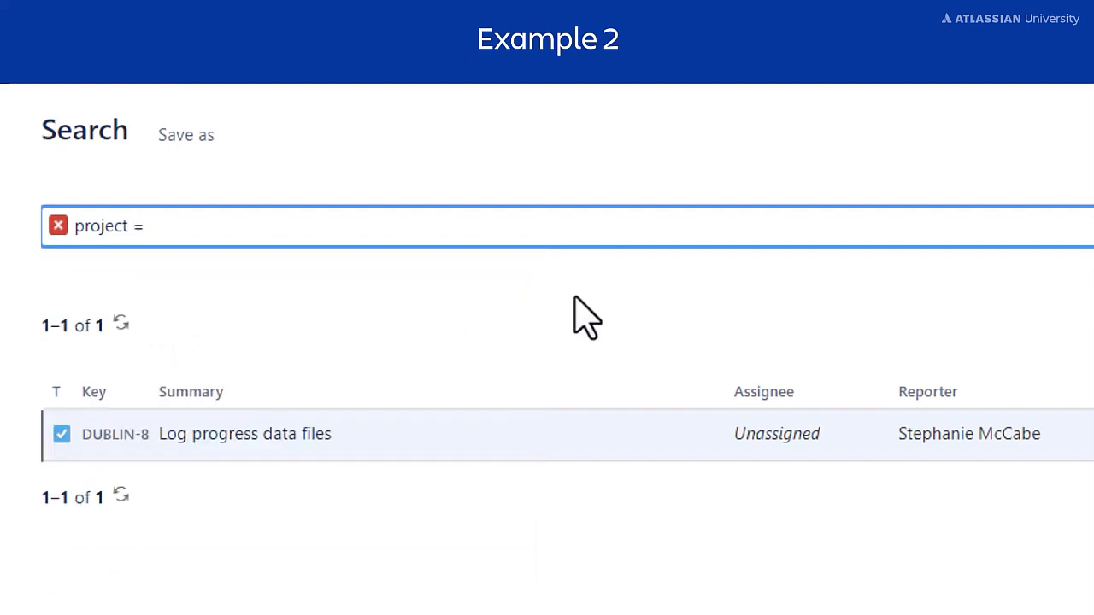
type(" D")
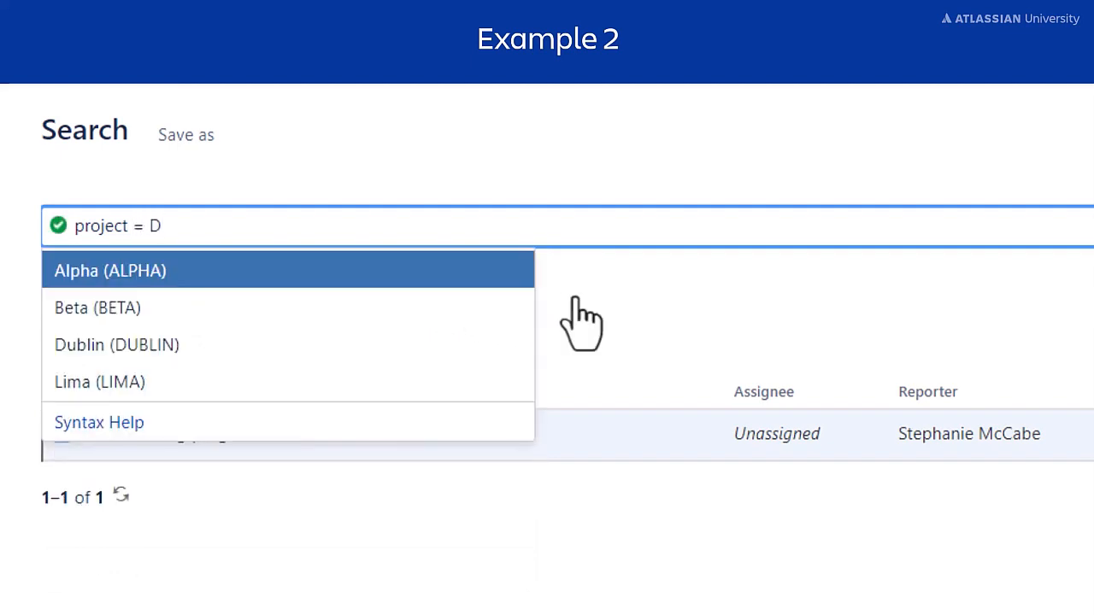
left_click(357, 282)
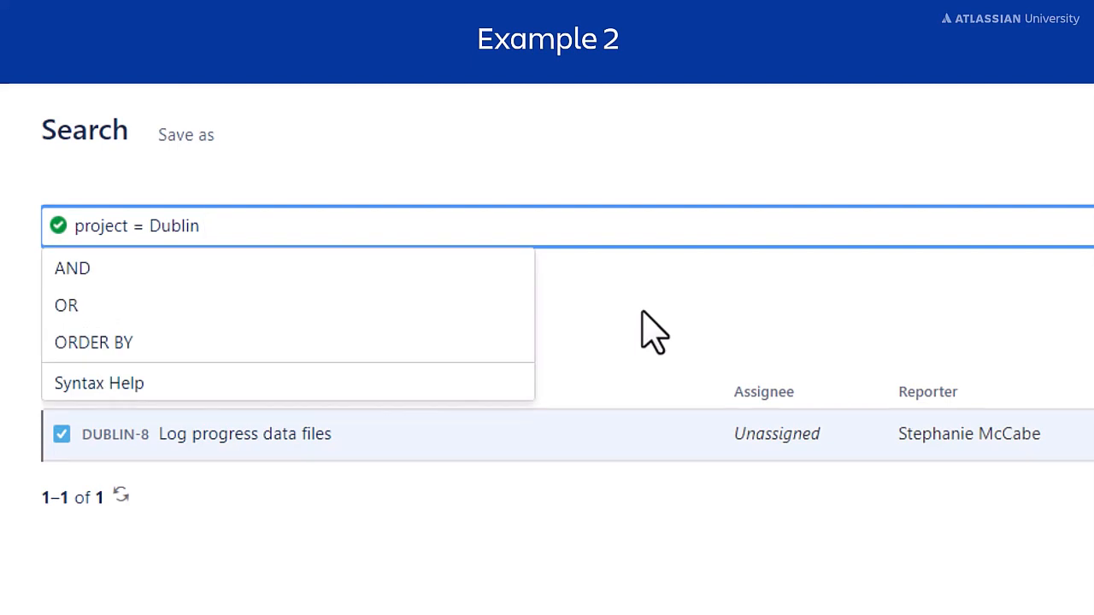
type("AND")
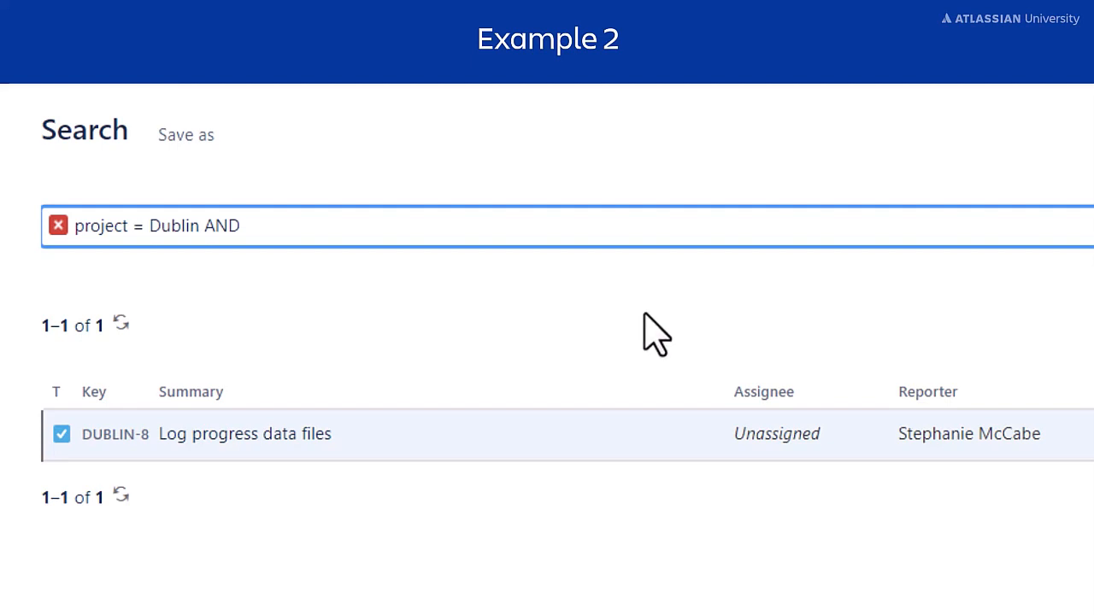
type("(de")
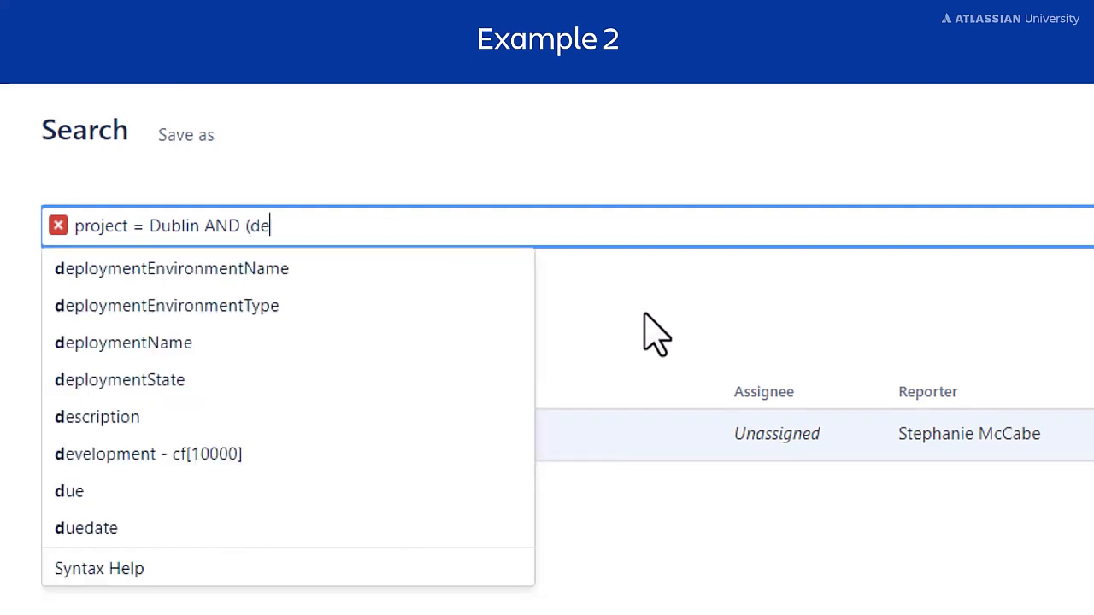
type("scription")
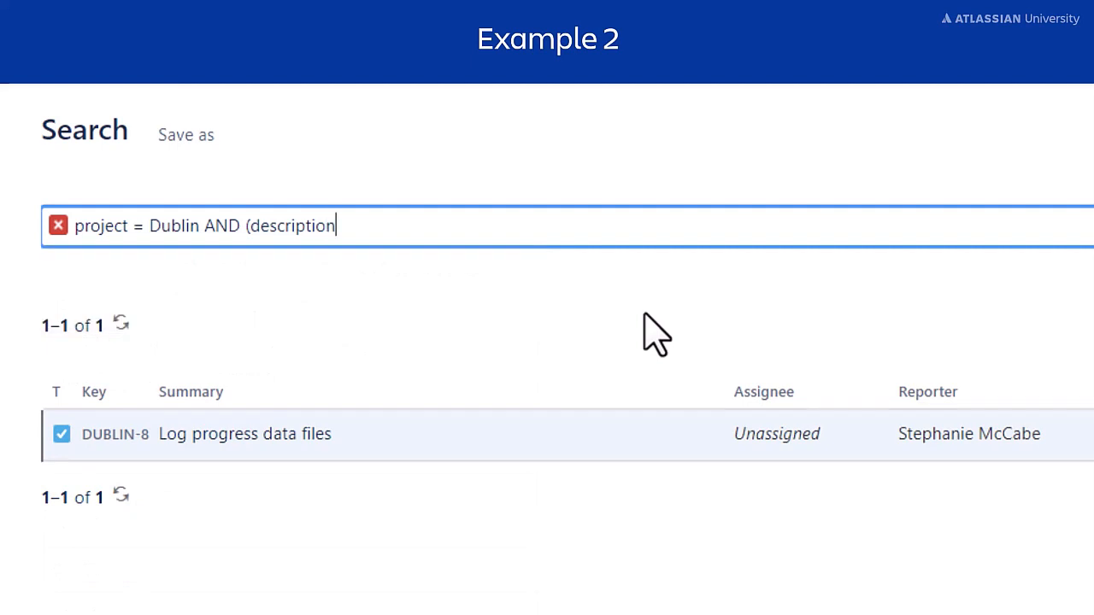
type(" ~ investigation")
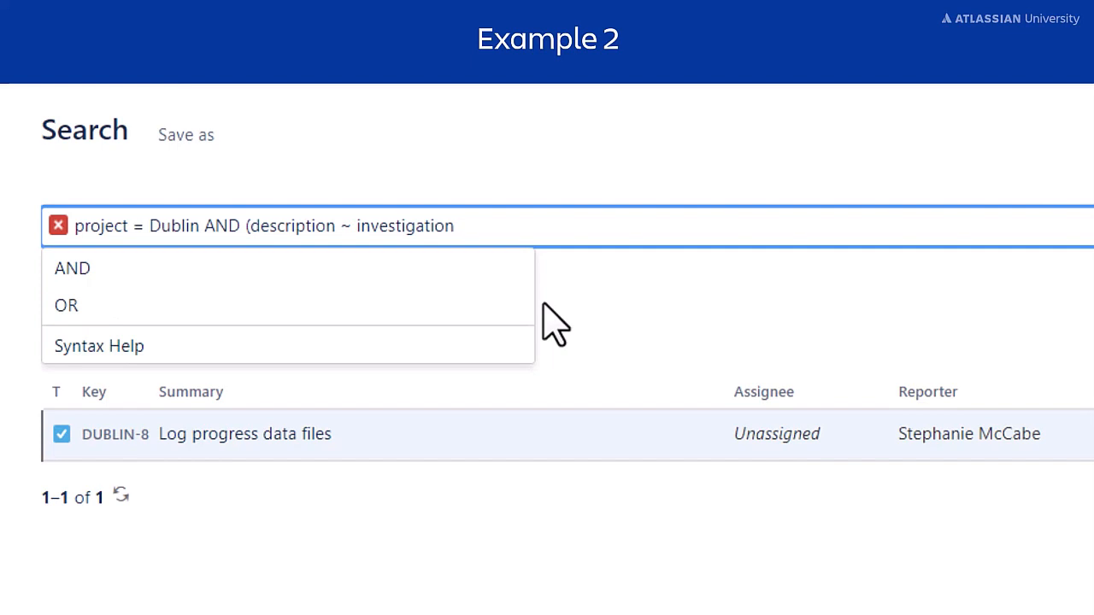
Extend the clause with OR labels = investigation) to match labels as well
type("OR")
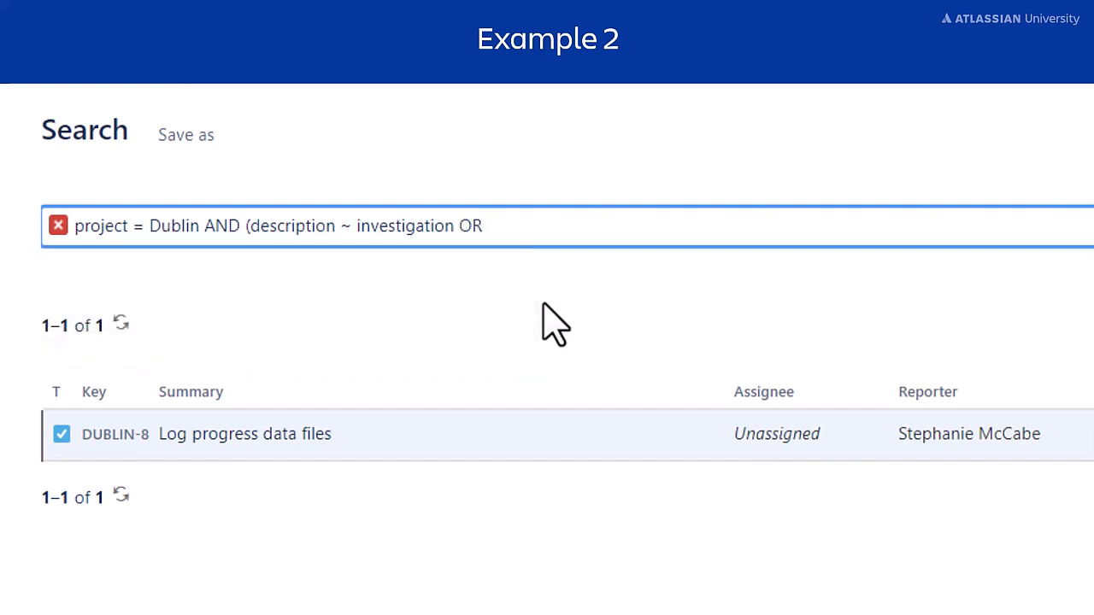
type(" l")
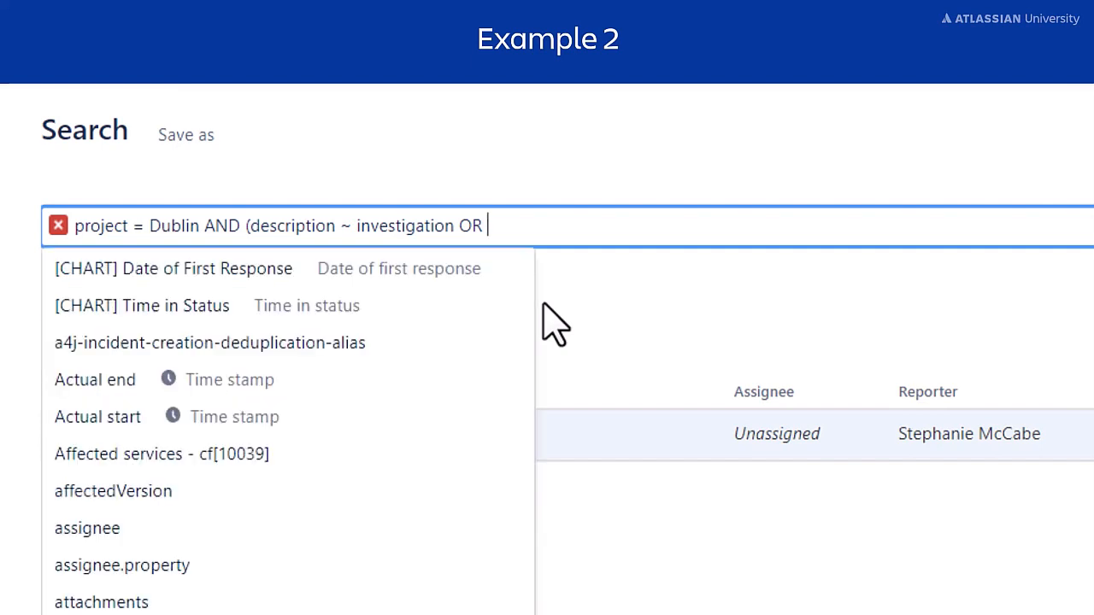
type("abels")
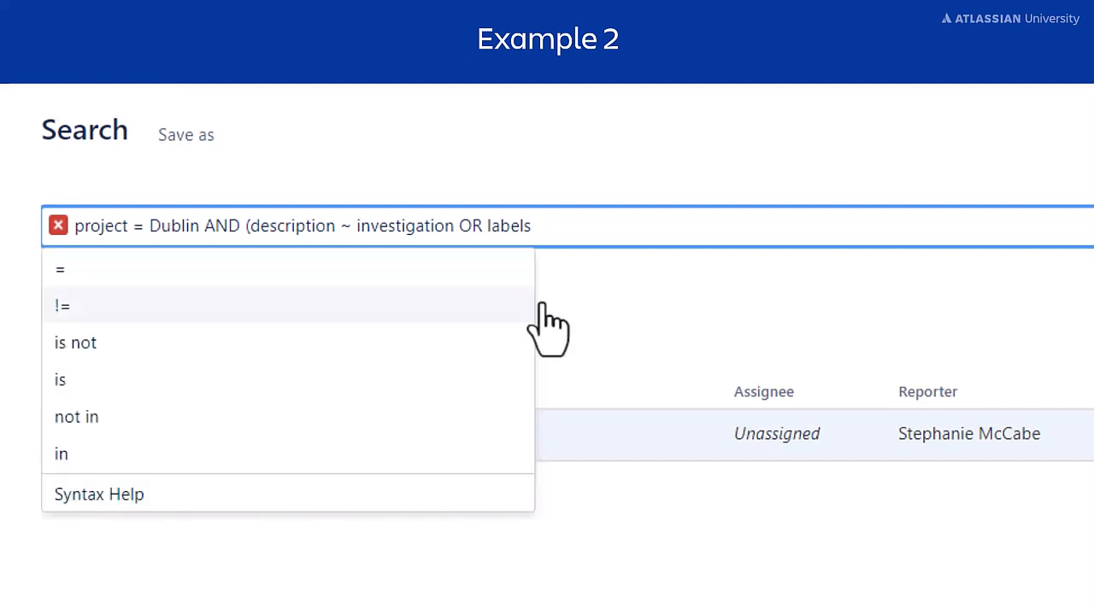
left_click(465, 270)
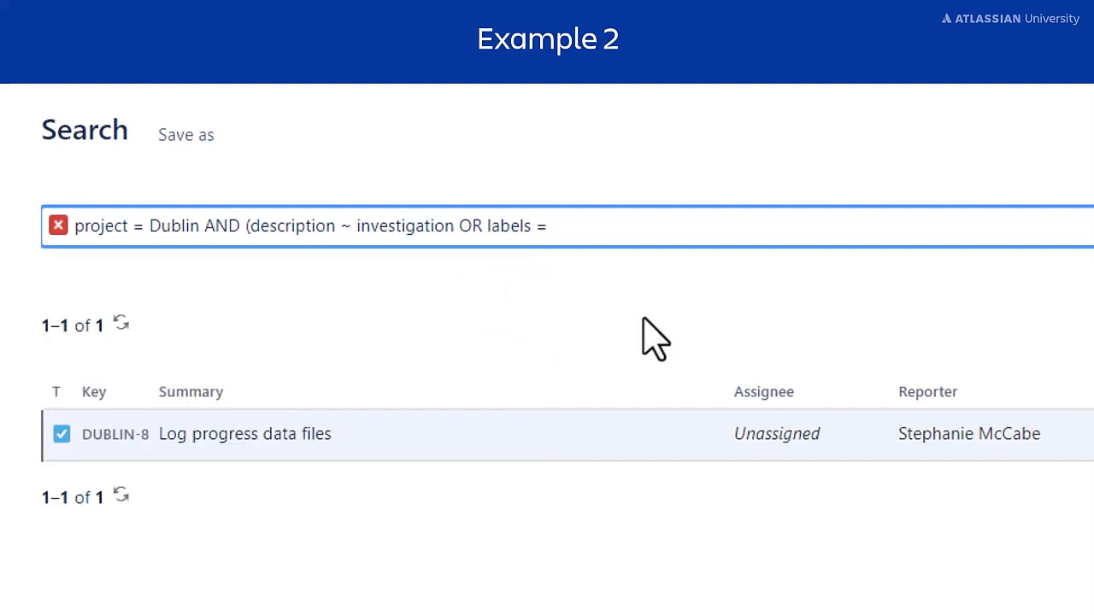
type("investigation")
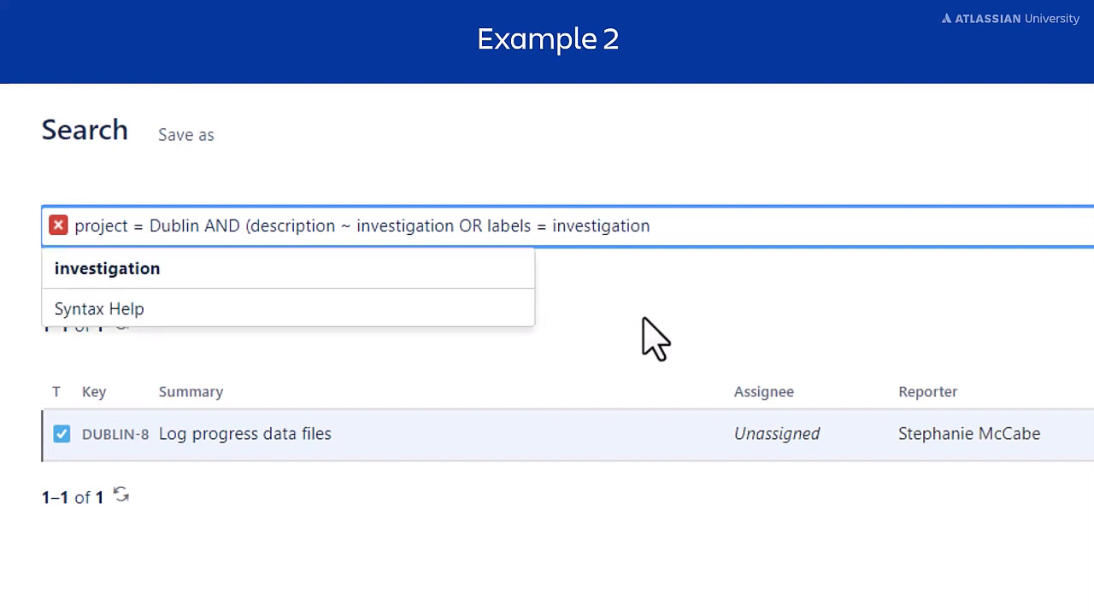
type(")")
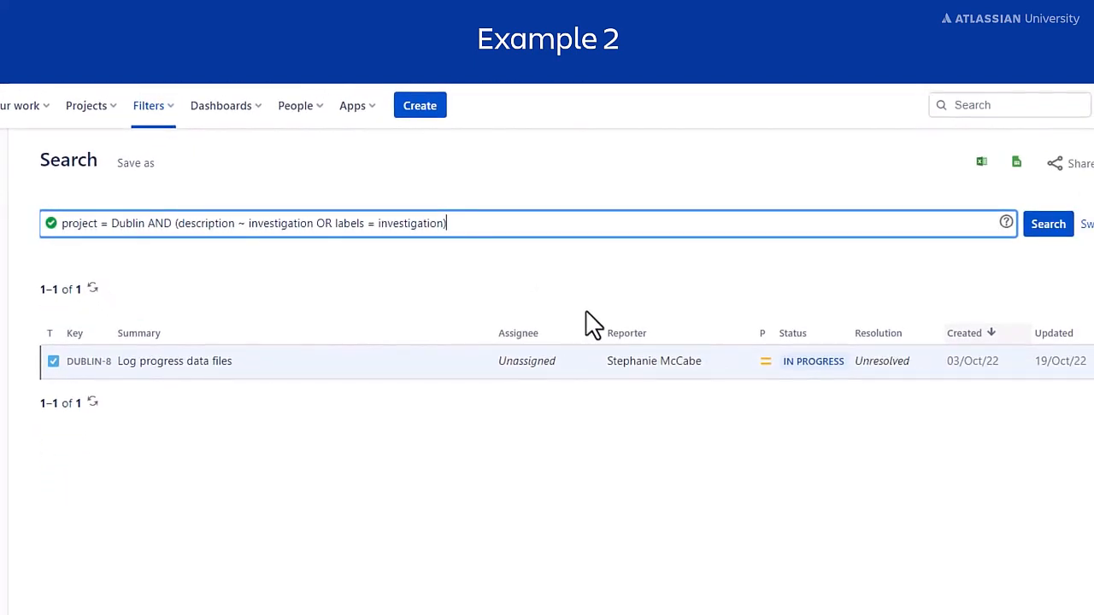
Run the query for 5 Dublin issues, then drop both brackets and rerun, getting 9 issues
left_click(1072, 228)
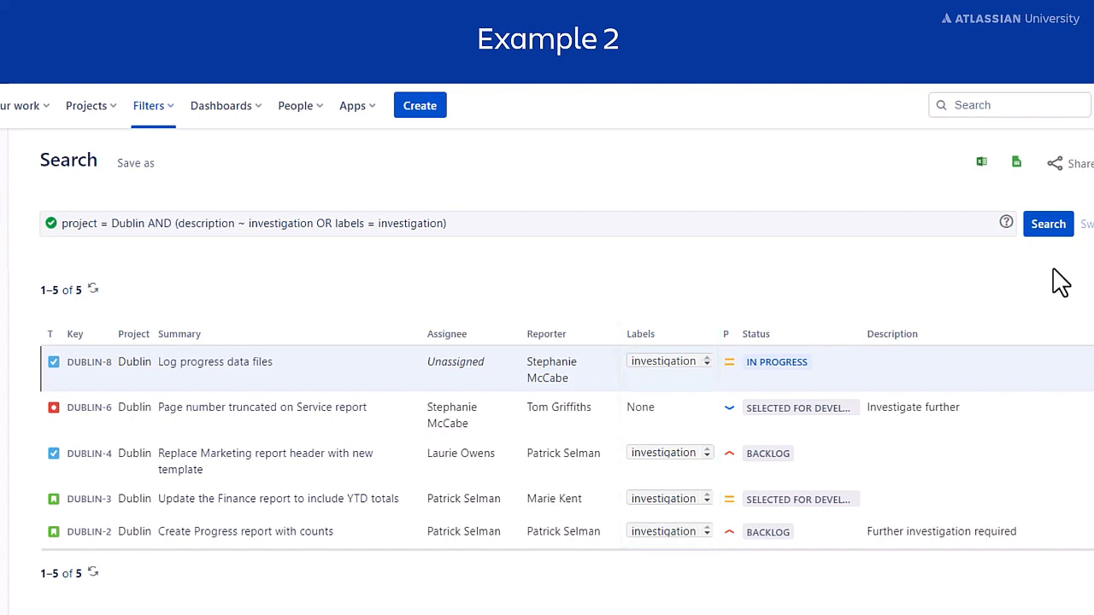
left_click(470, 223)
key("BackSpace")
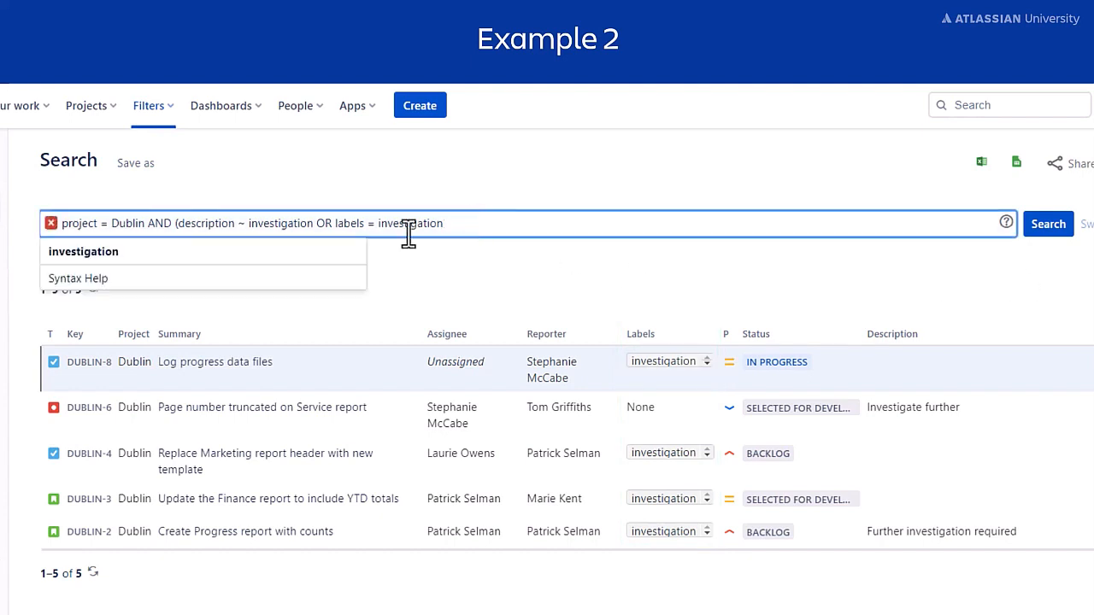
left_click(179, 223)
key("BackSpace")
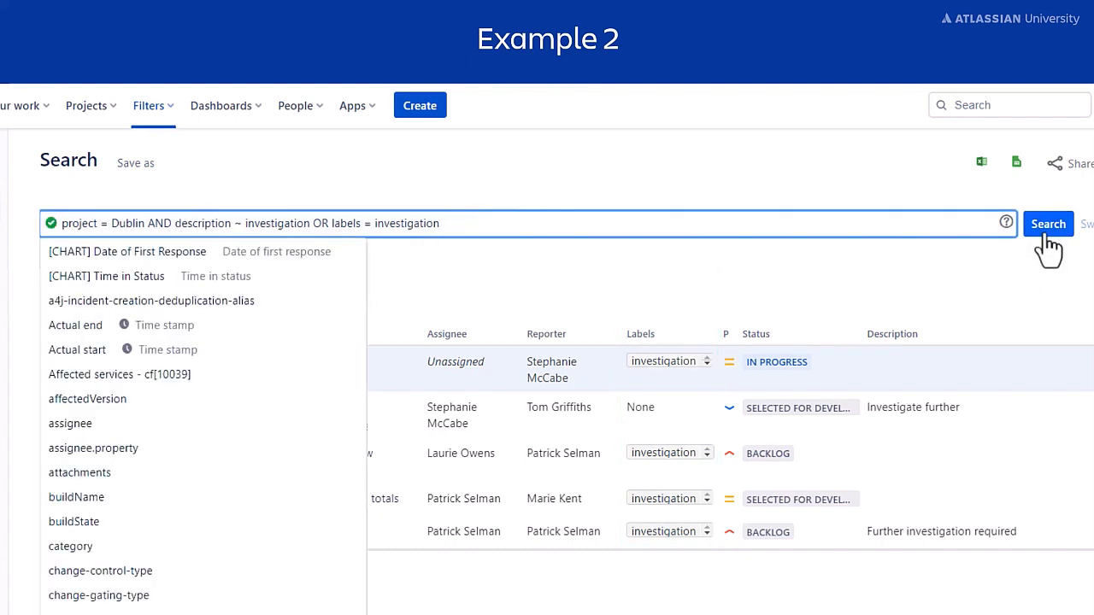
left_click(1043, 227)
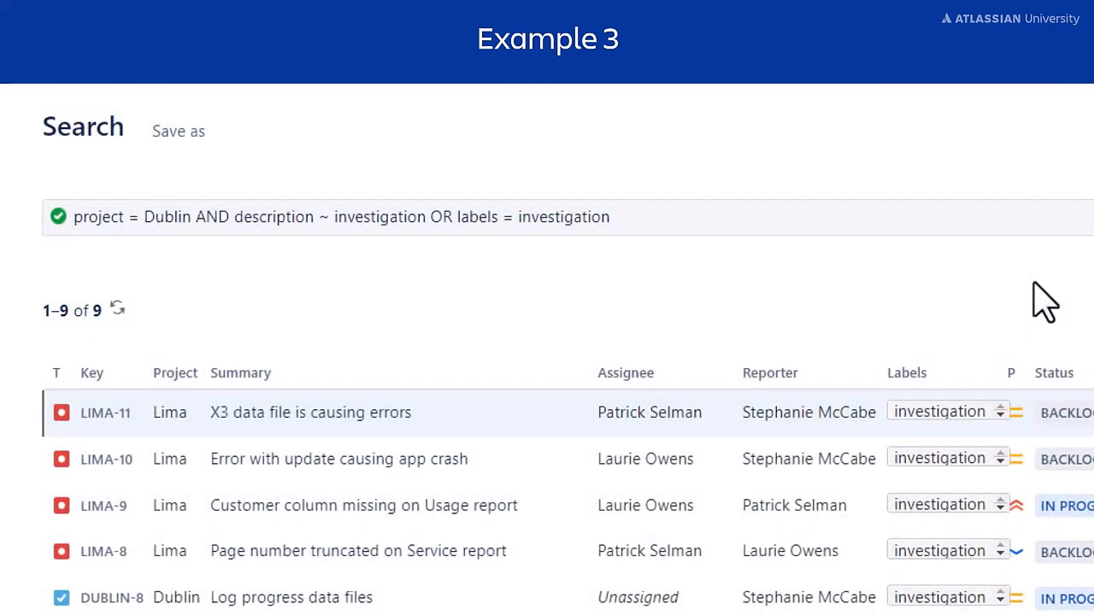
Replace the query with project = Lima AND
left_click_drag(683, 214, 93, 220)
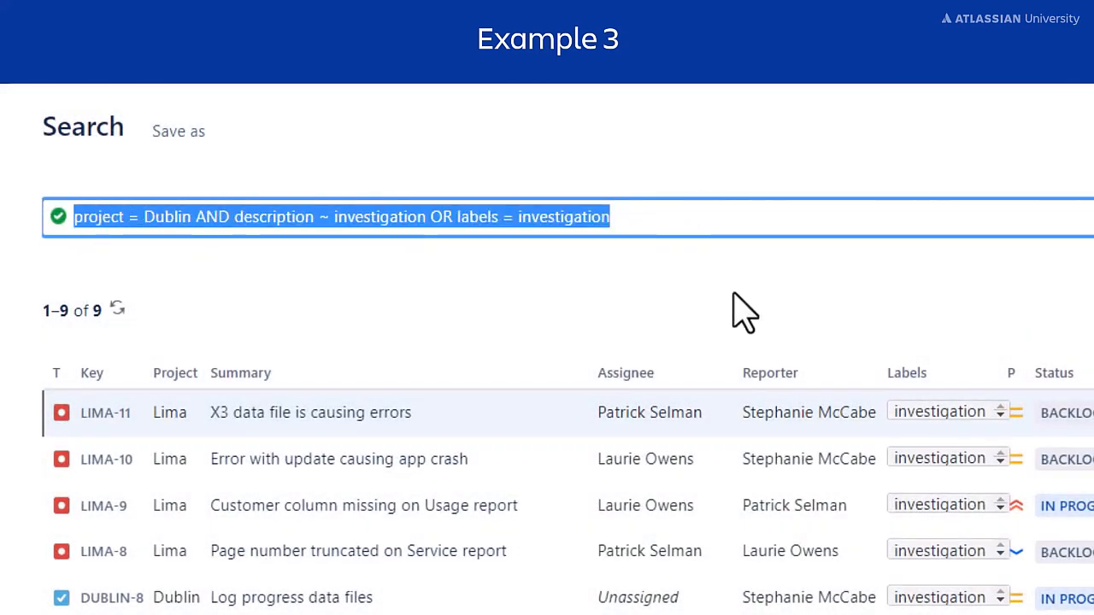
key("BackSpace")
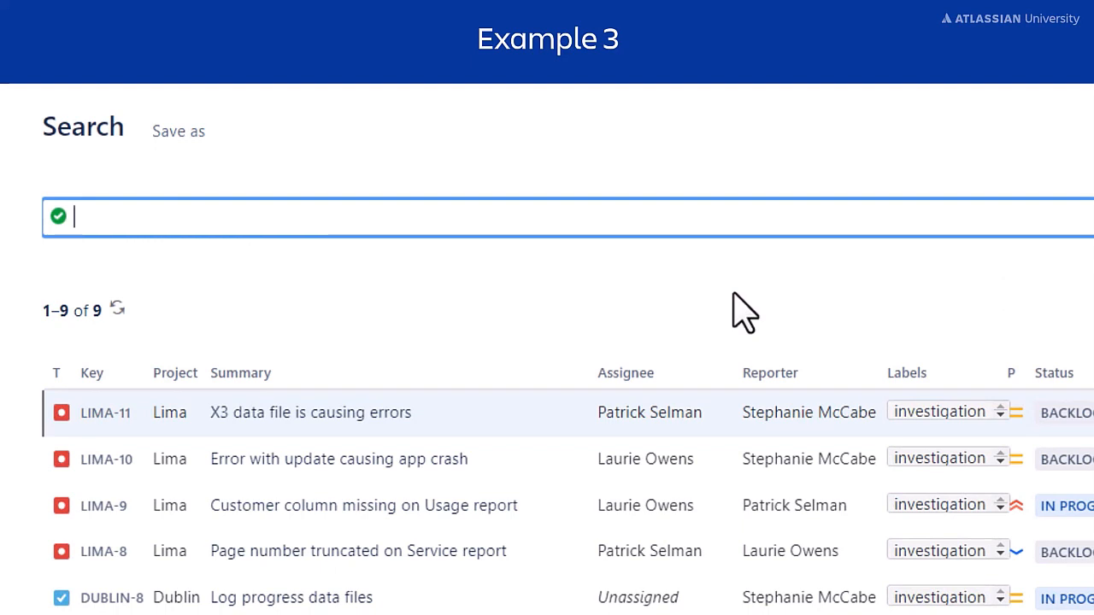
type("project")
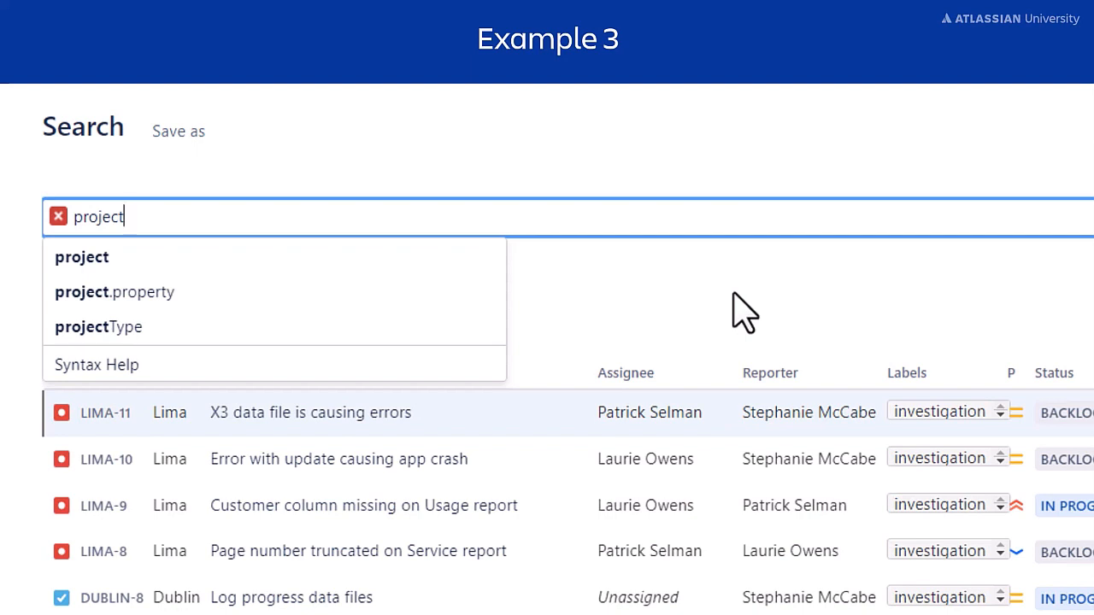
type(" = ")
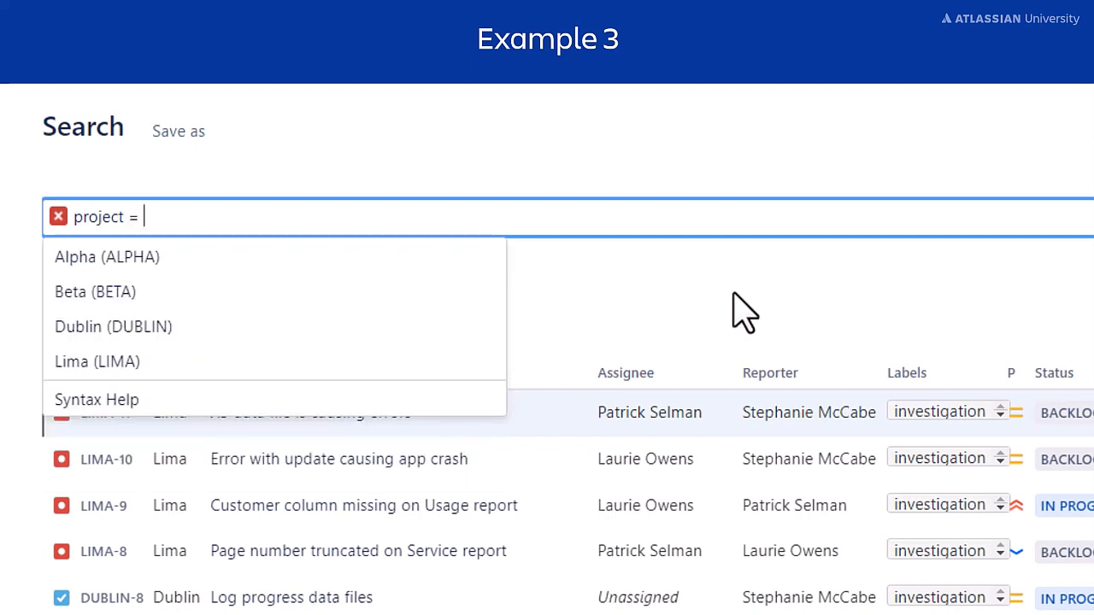
type("L")
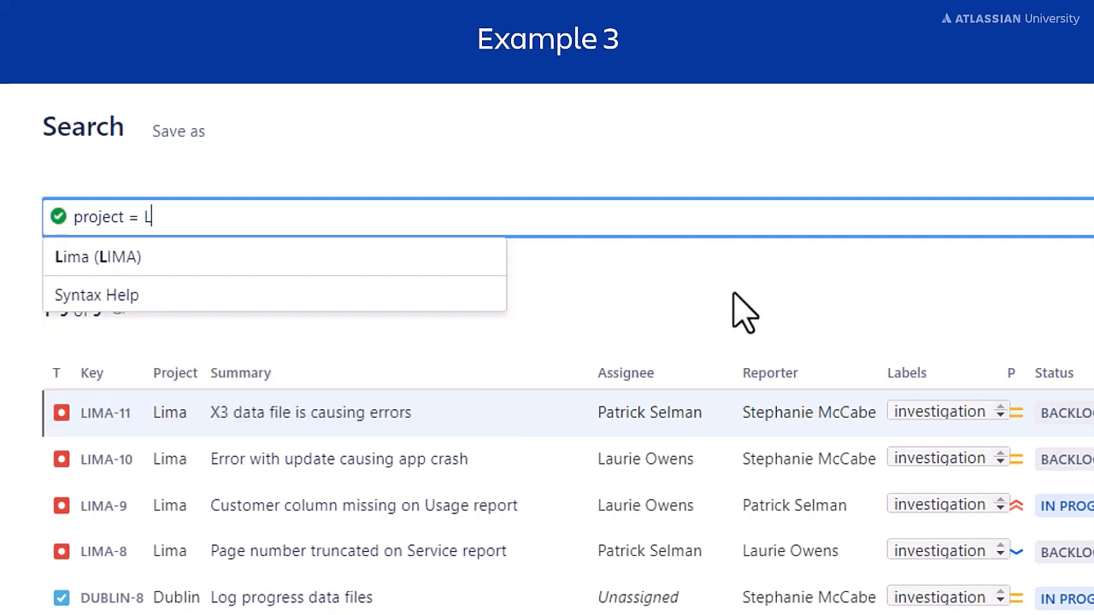
left_click(495, 258)
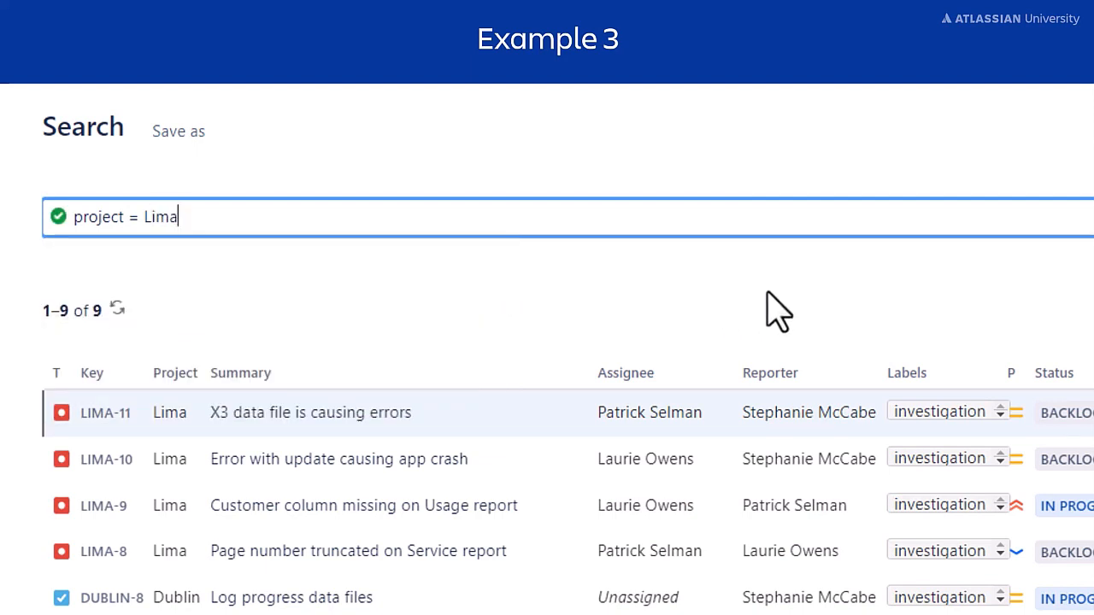
type("AND")
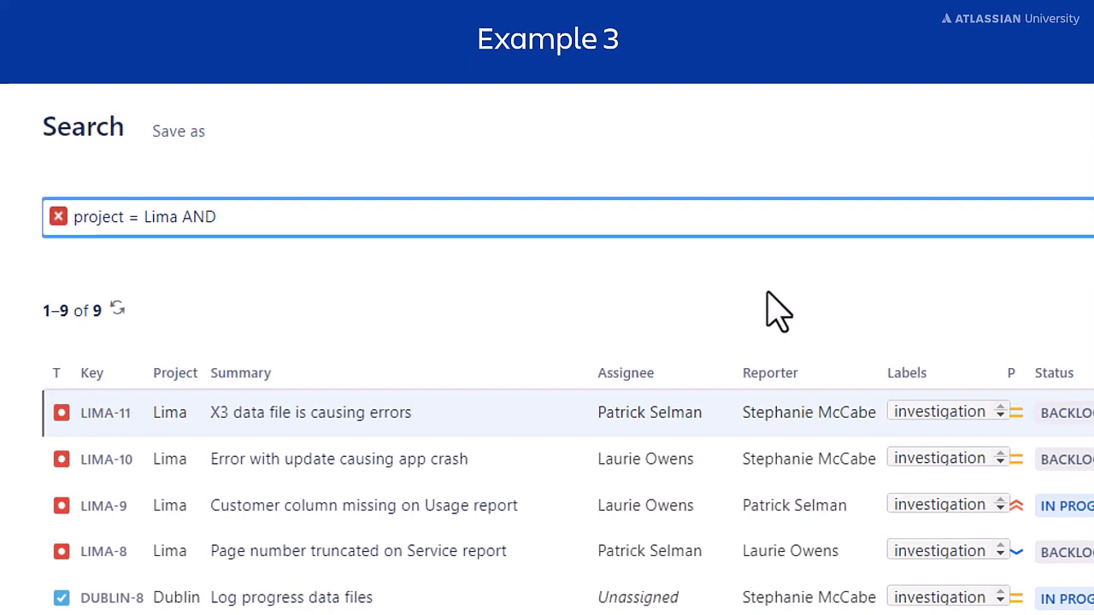
Add the condition updated >= startOfWeek(-2)
type("upda")
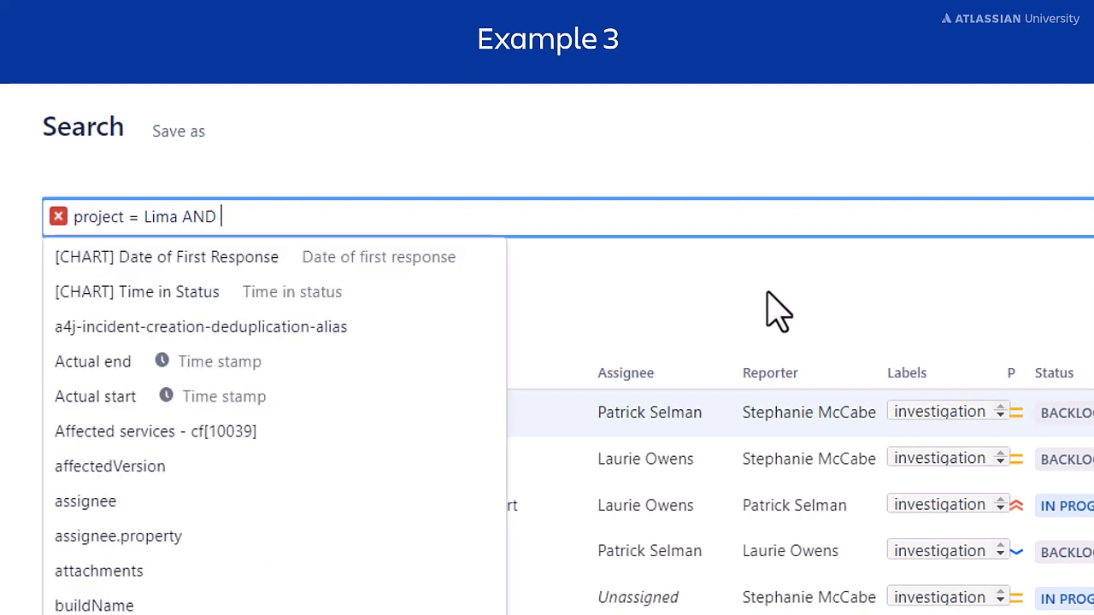
type("ted")
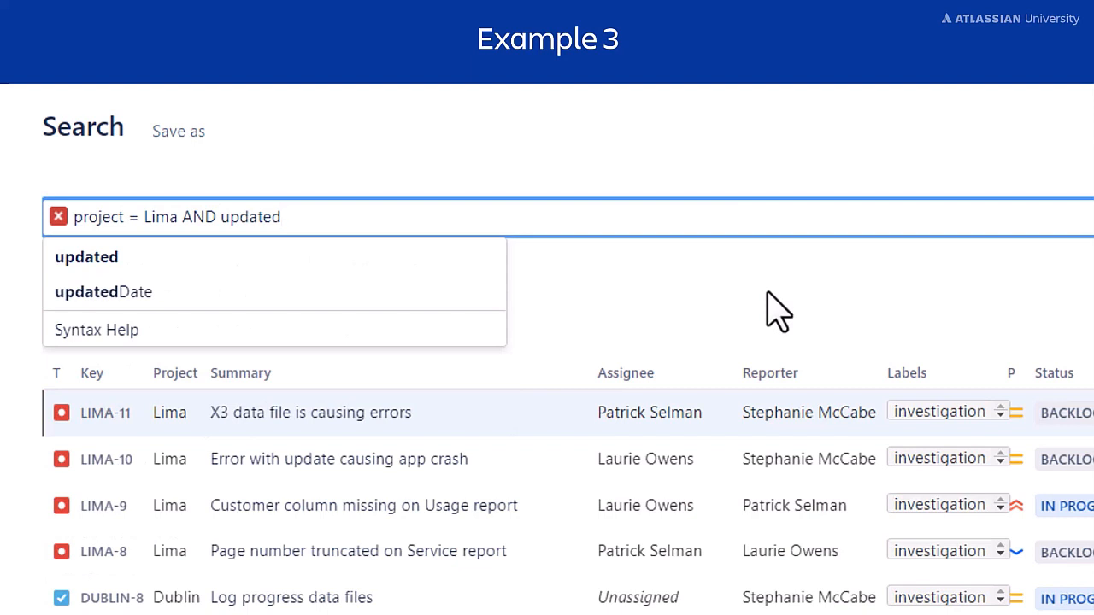
left_click(349, 362)
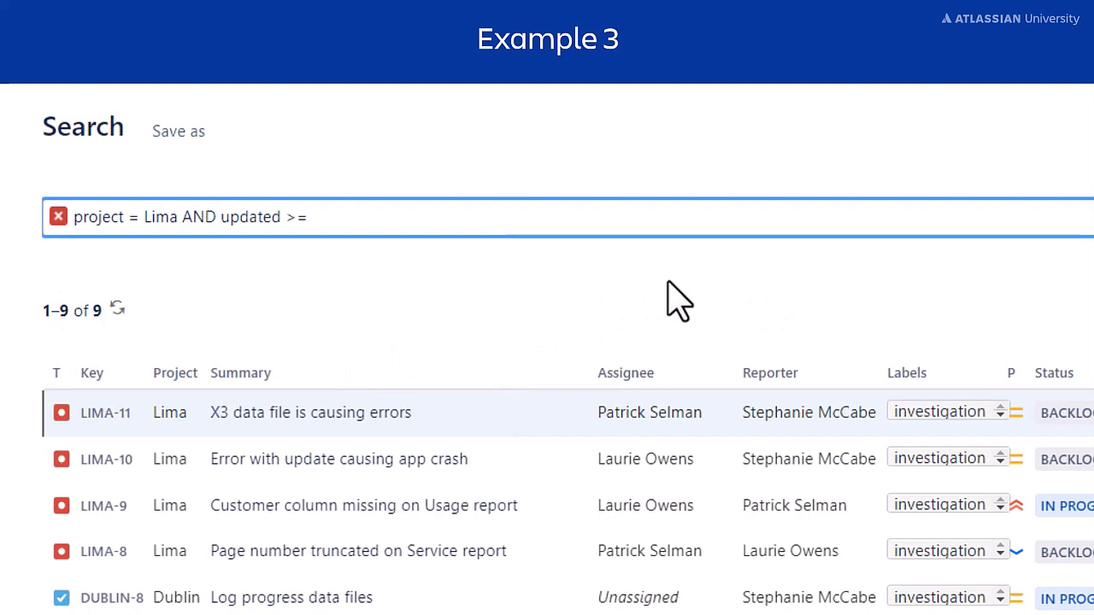
type("st")
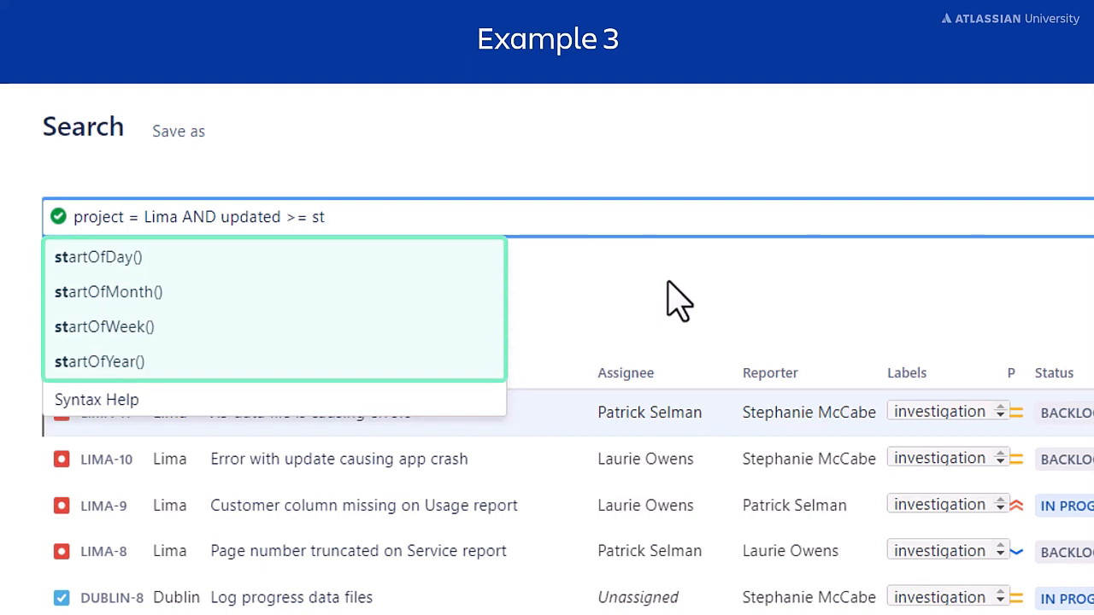
left_click(457, 326)
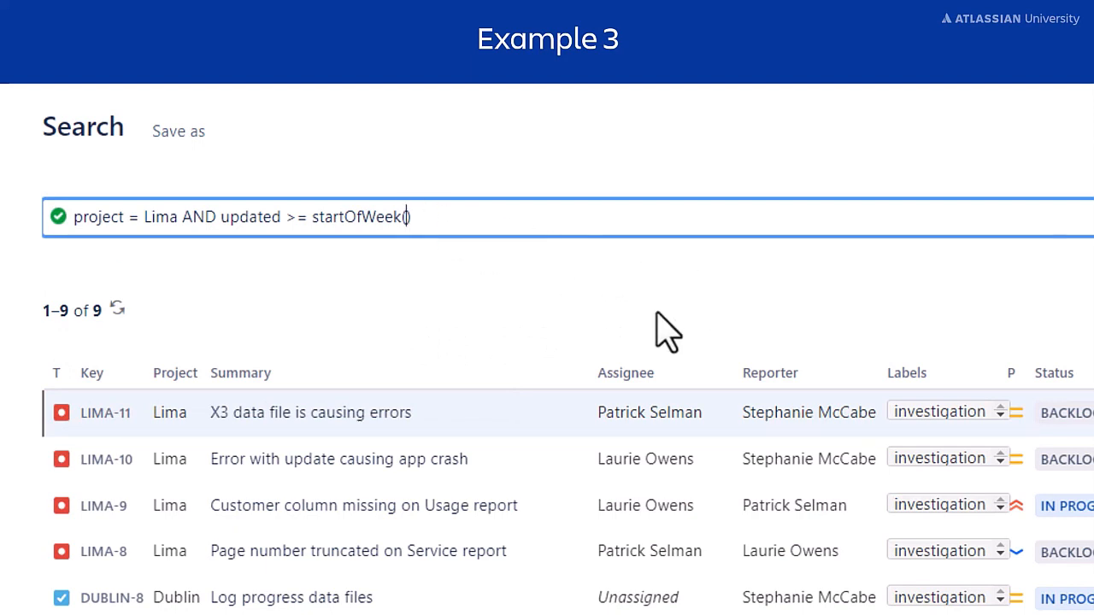
type("-2")
Add AND updated <= endOfWeek(-1) and run the search, listing 6 Lima issues
type("AND")
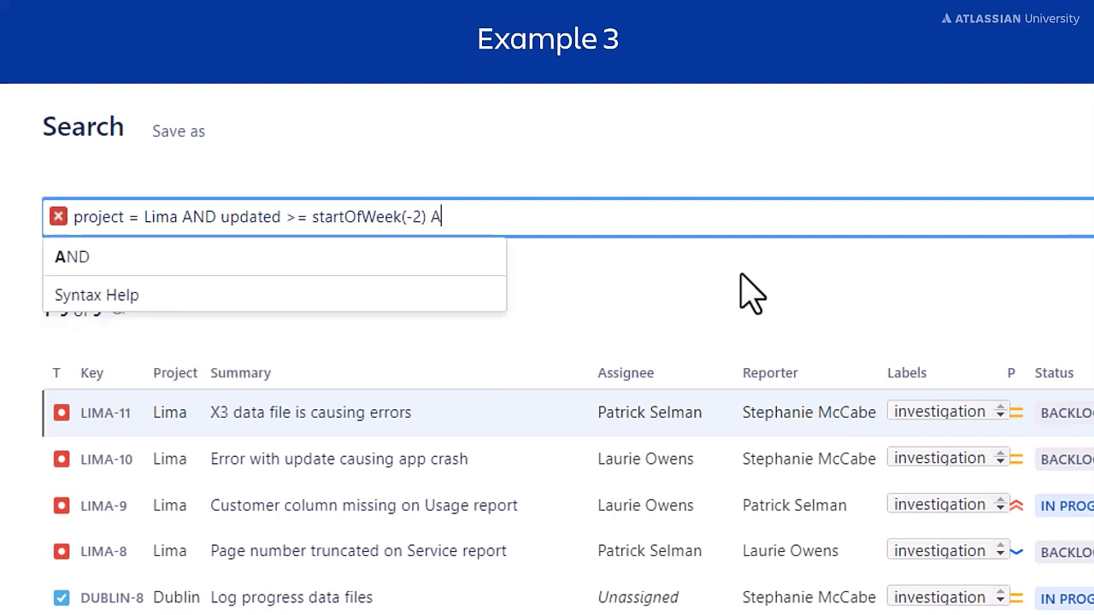
type(" updat")
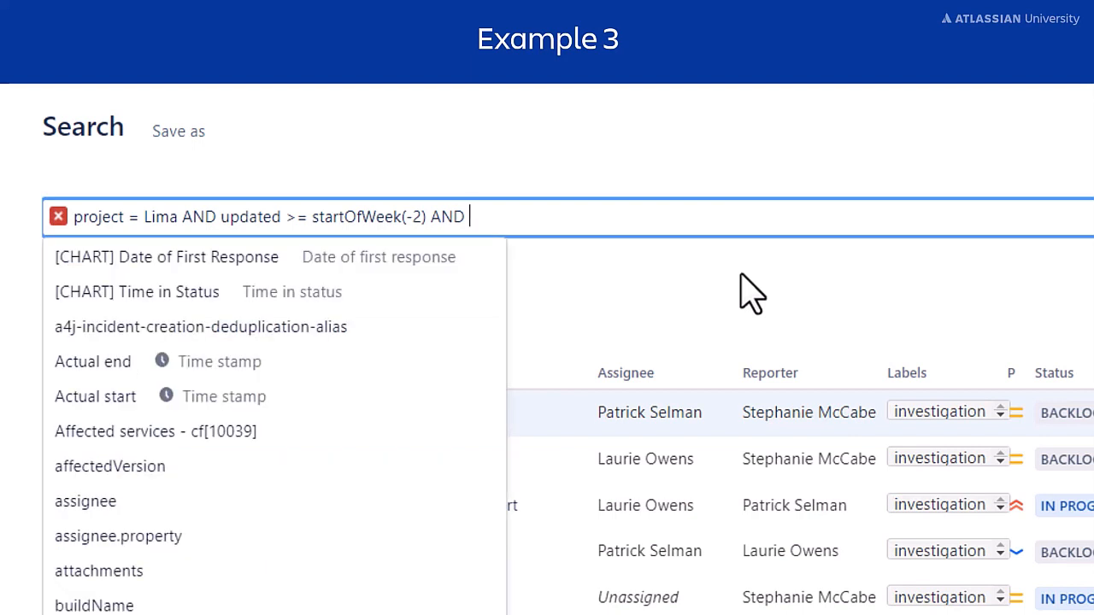
type("ed")
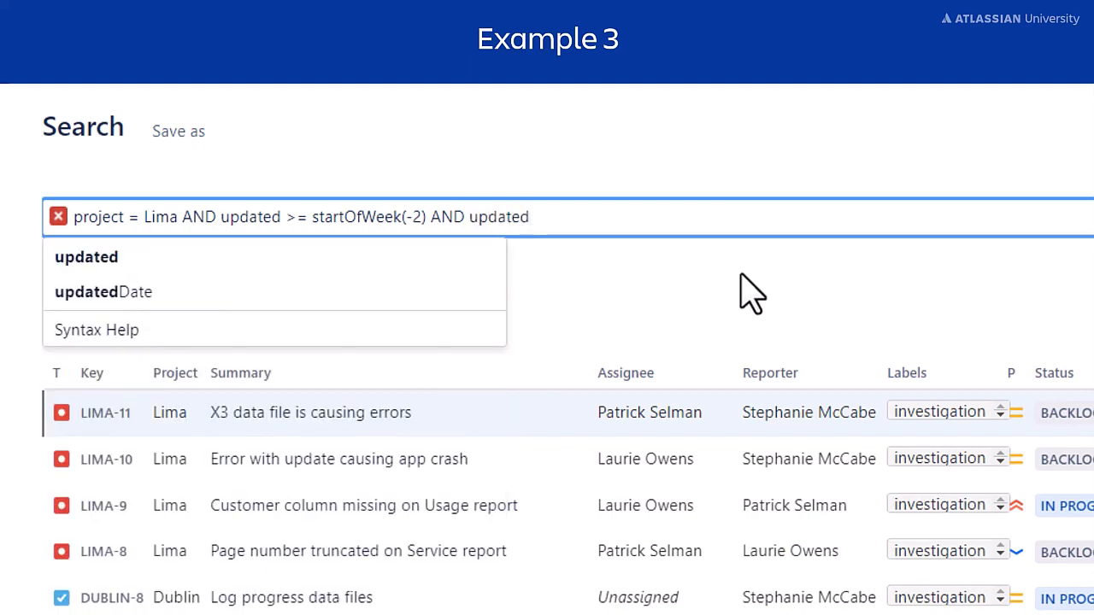
left_click(456, 331)
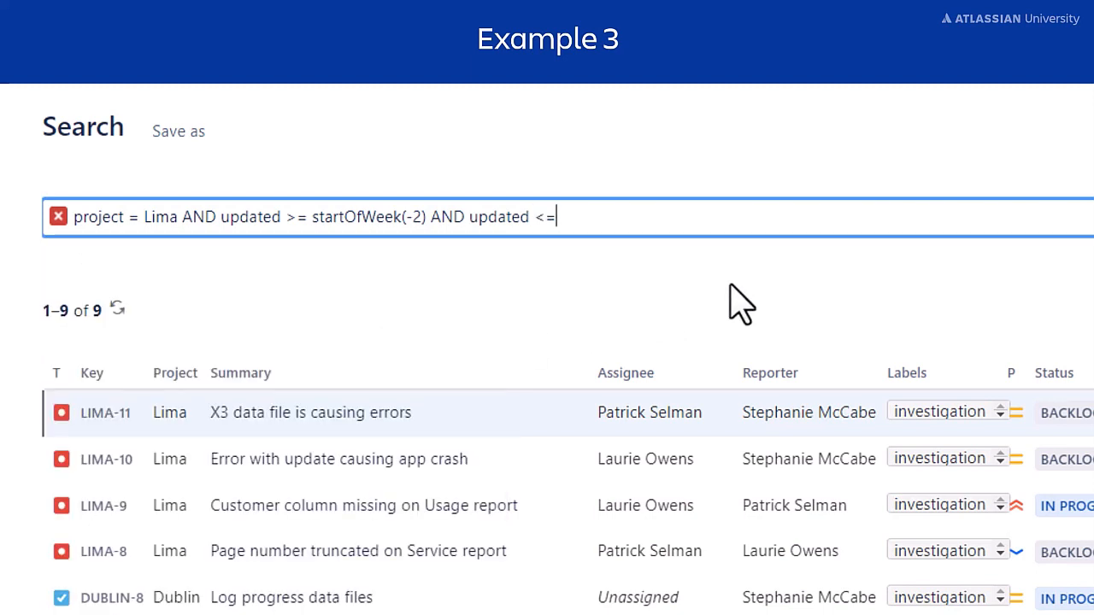
type("e")
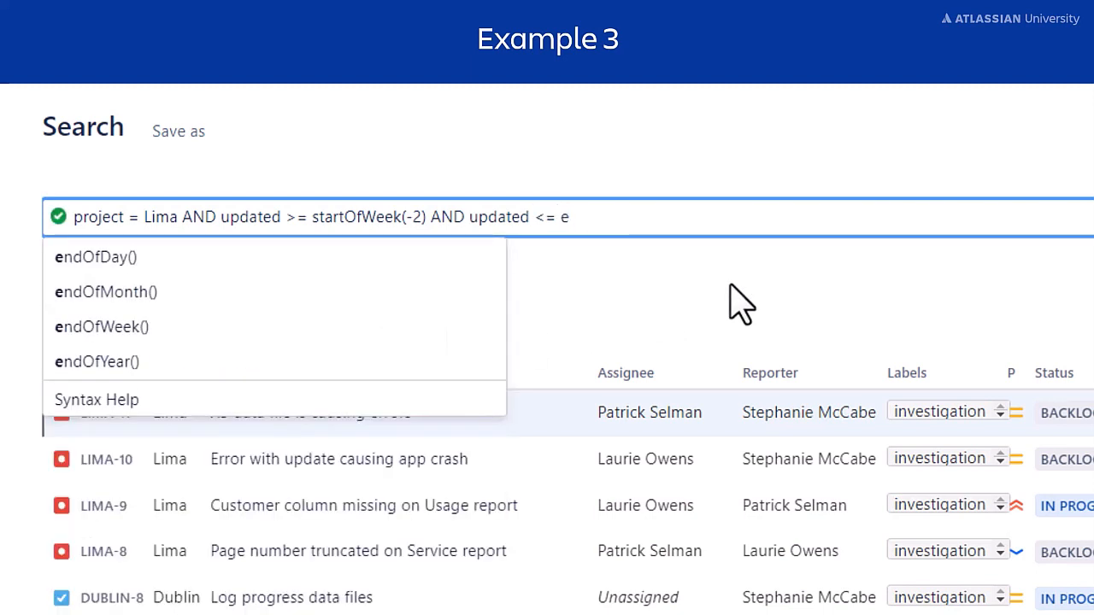
left_click(410, 327)
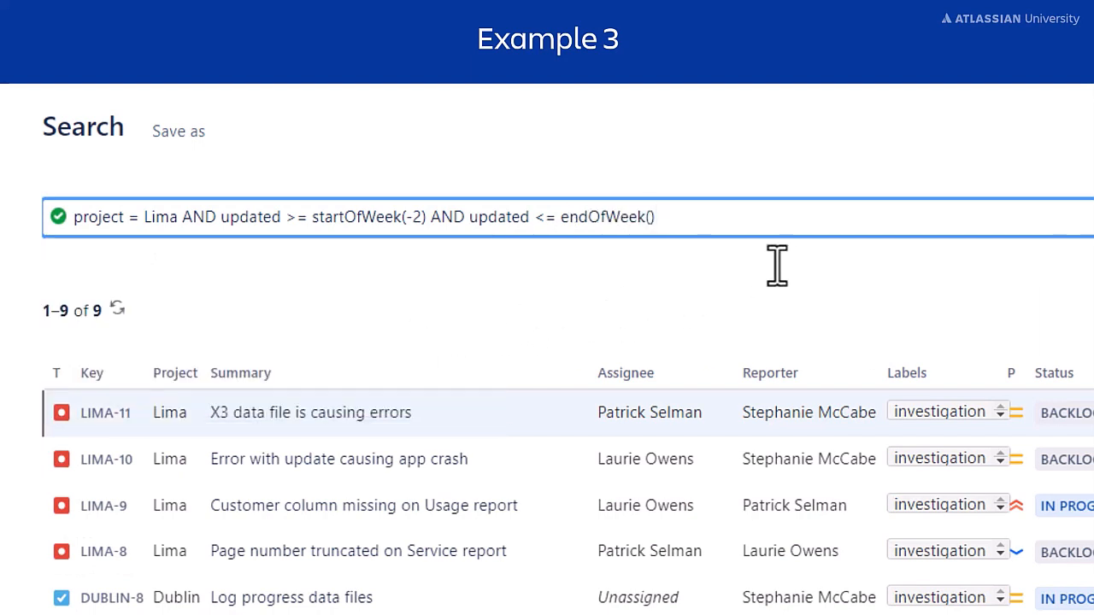
key("Left")
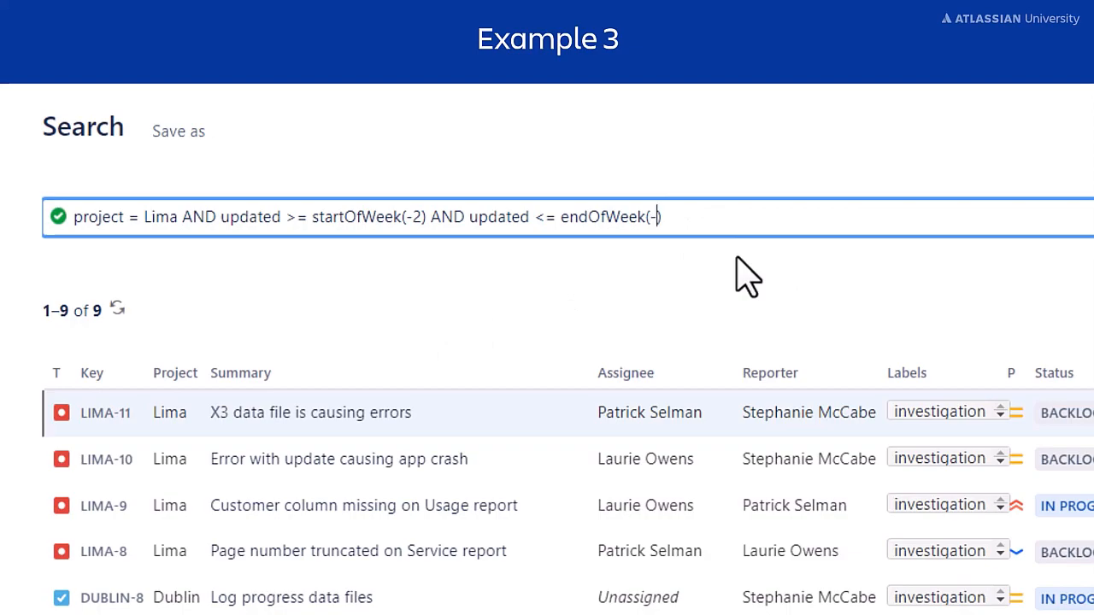
type("-1")
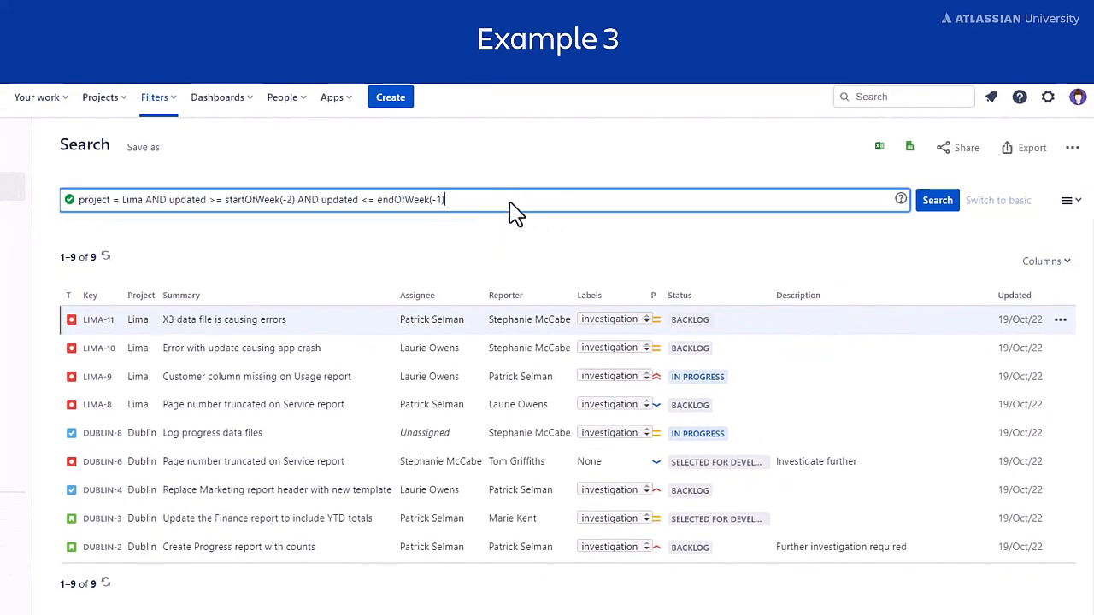
left_click(937, 200)
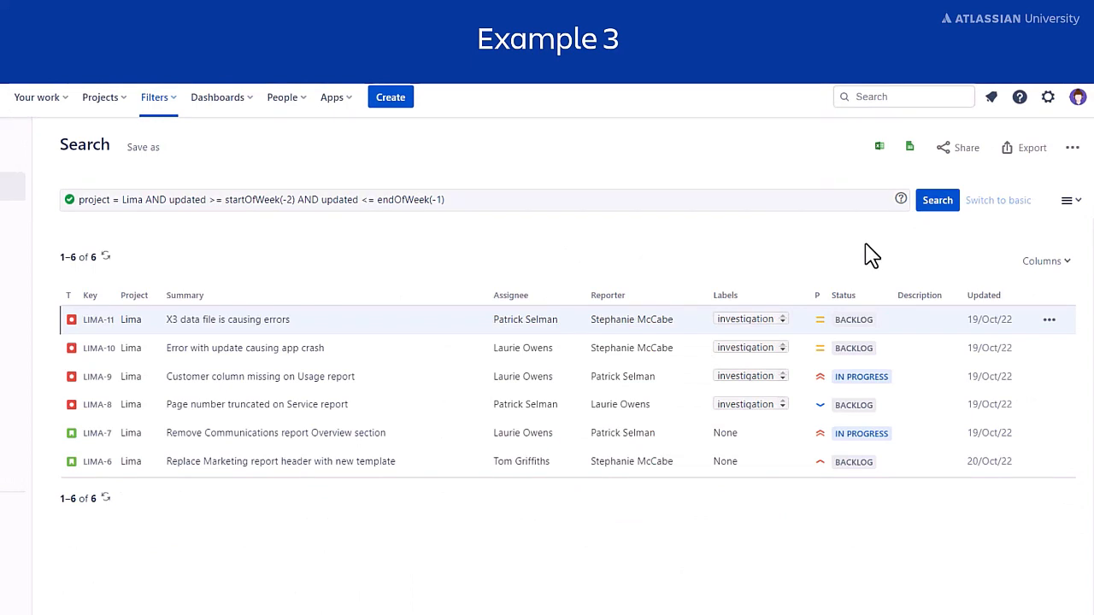